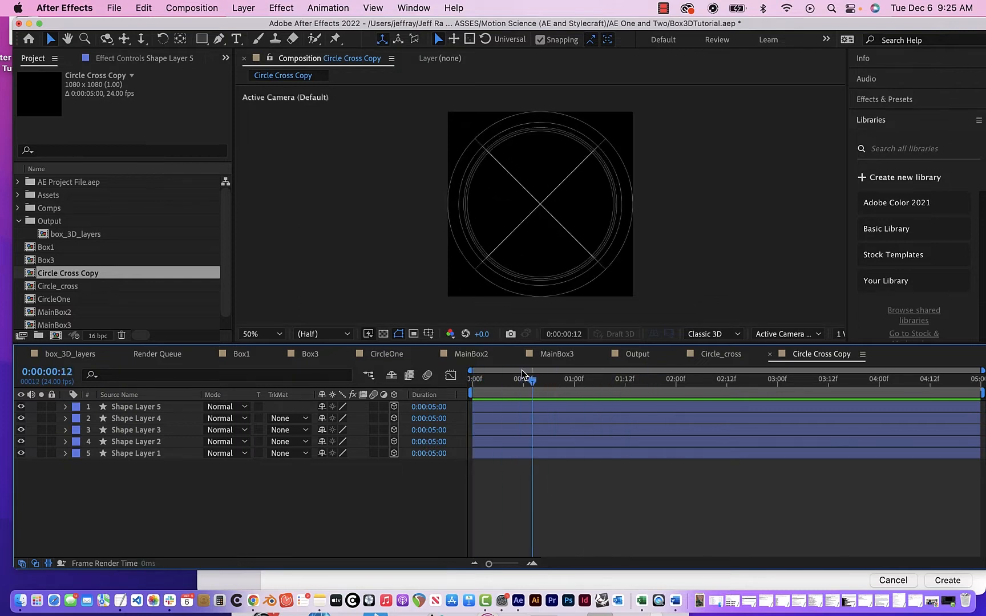
Step: Switch the Circle Cross Copy composition to Custom View 1, preview its animation, and return the playhead to the start
click(818, 335)
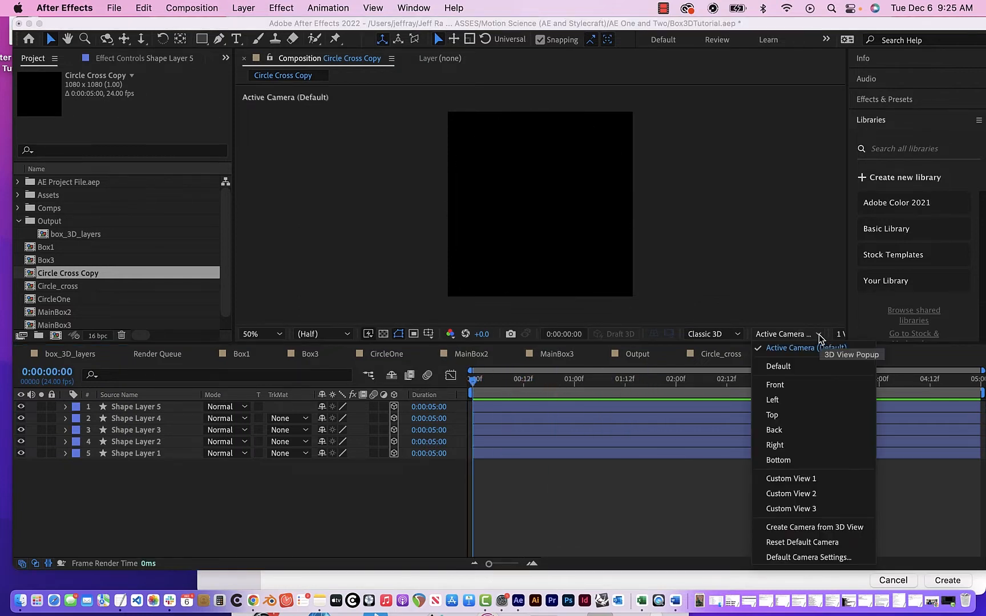
click(793, 478)
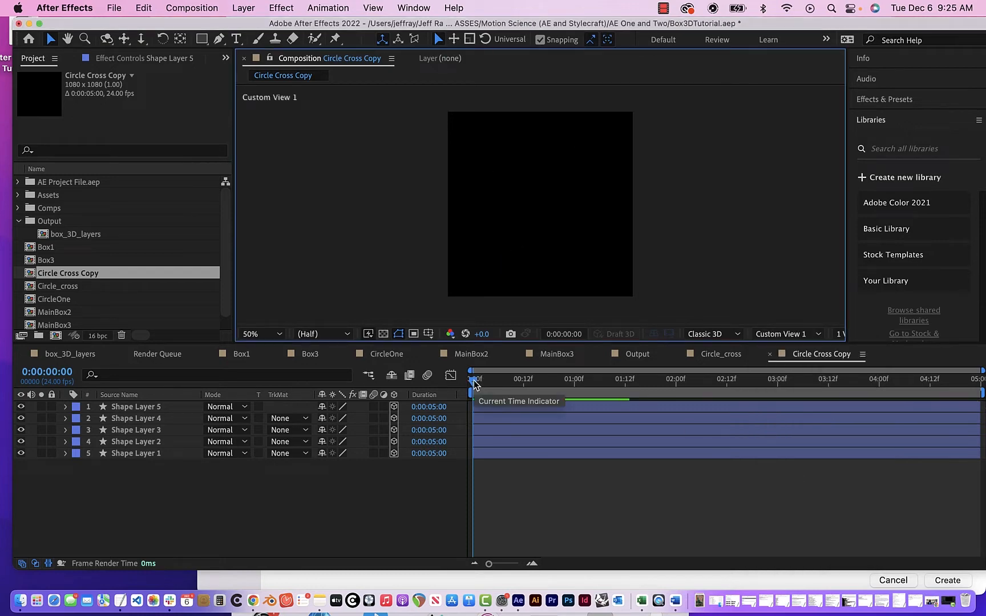
key(space)
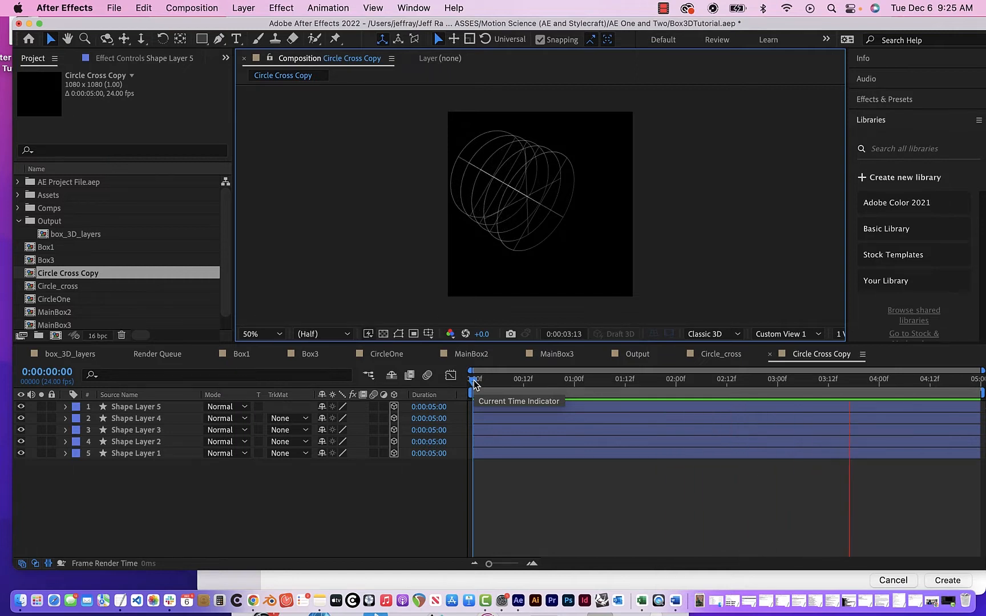
key(space)
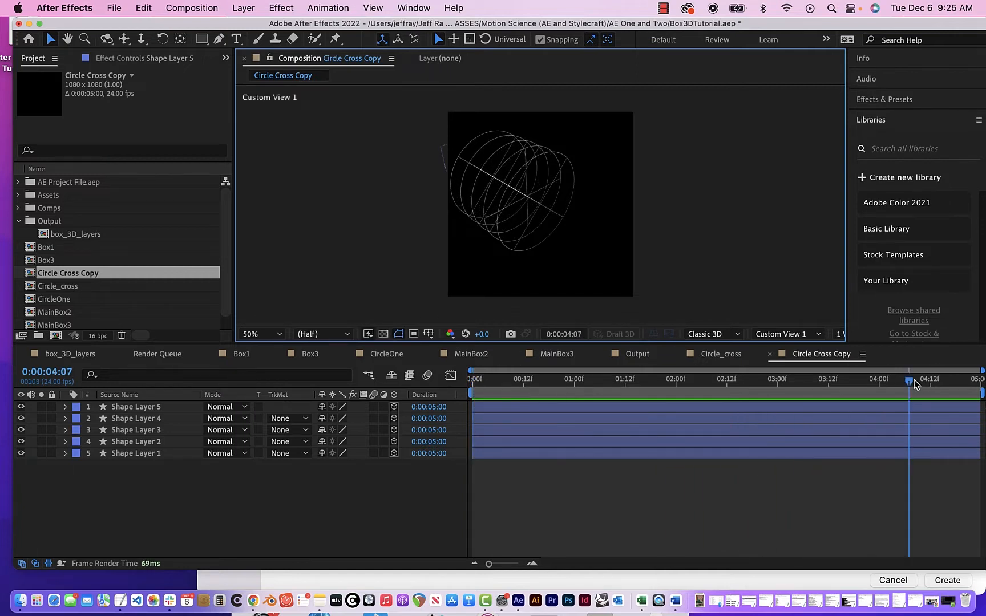
drag(910, 380, 471, 380)
click(399, 334)
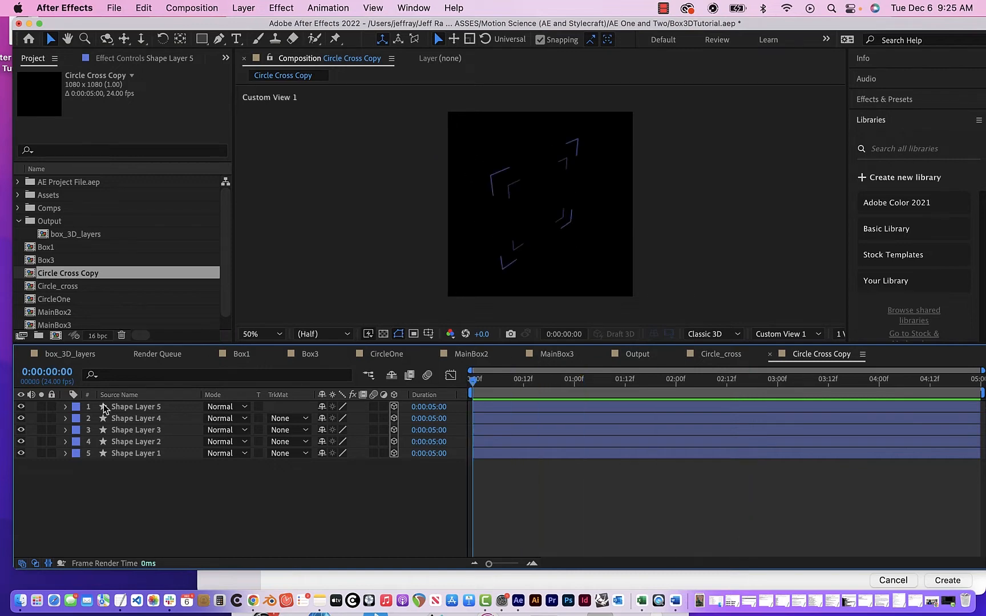
Step: Examine the Polystar 1 path settings and transform keyframes of Shape Layer 5, and preview the rotation animation
click(66, 407)
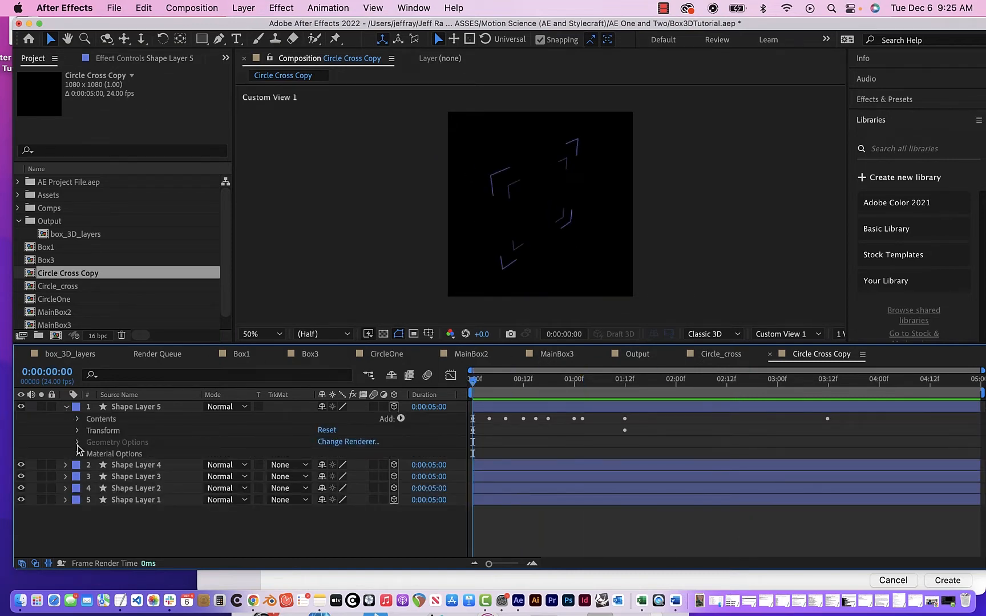
click(78, 419)
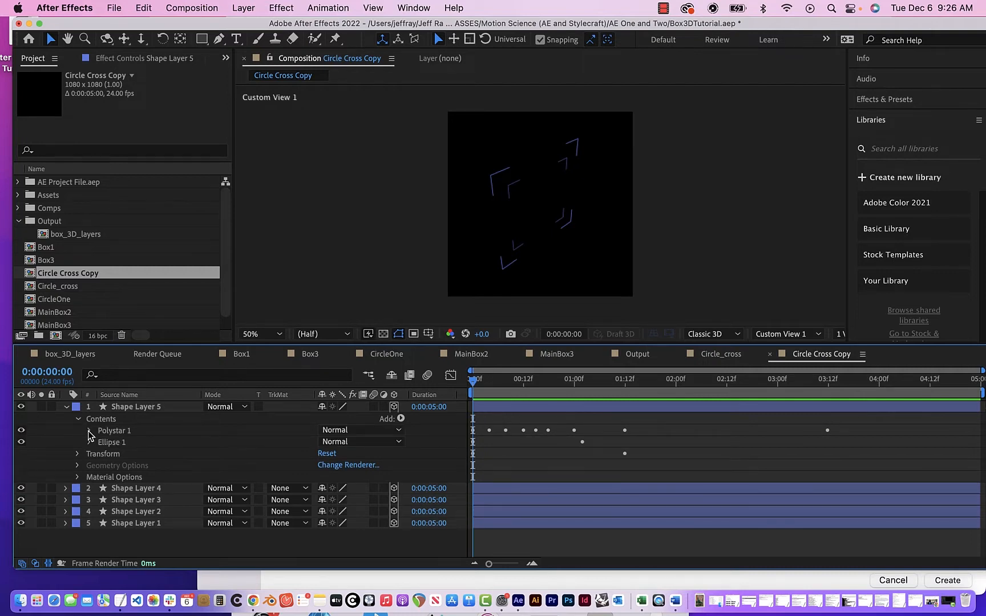
click(89, 431)
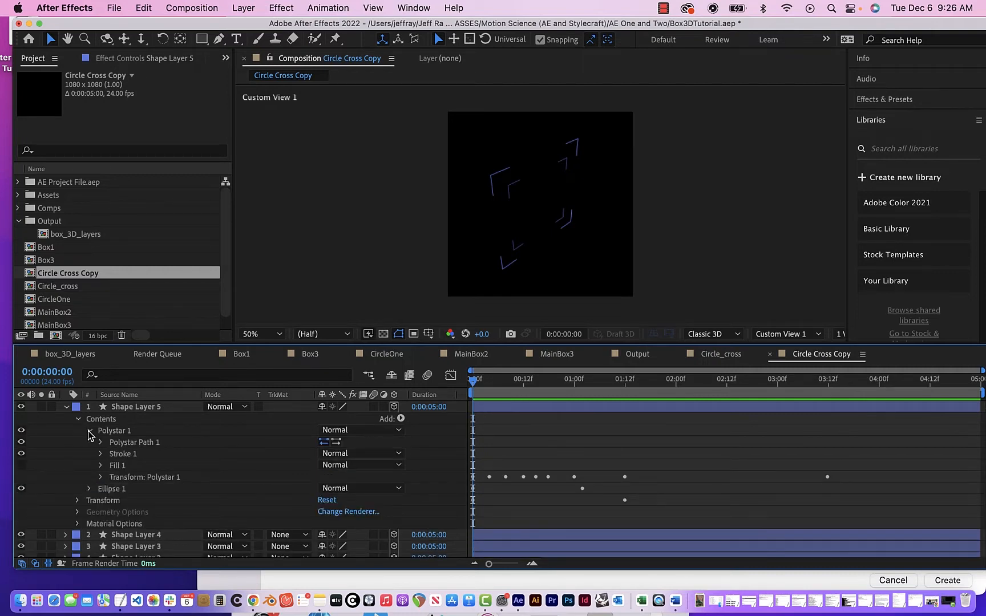
click(102, 442)
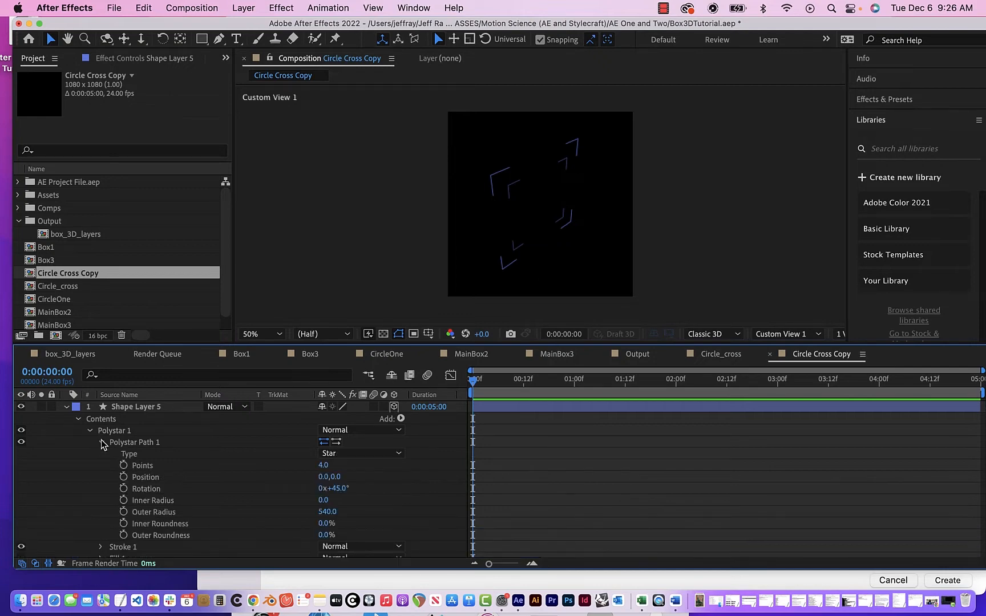
click(103, 444)
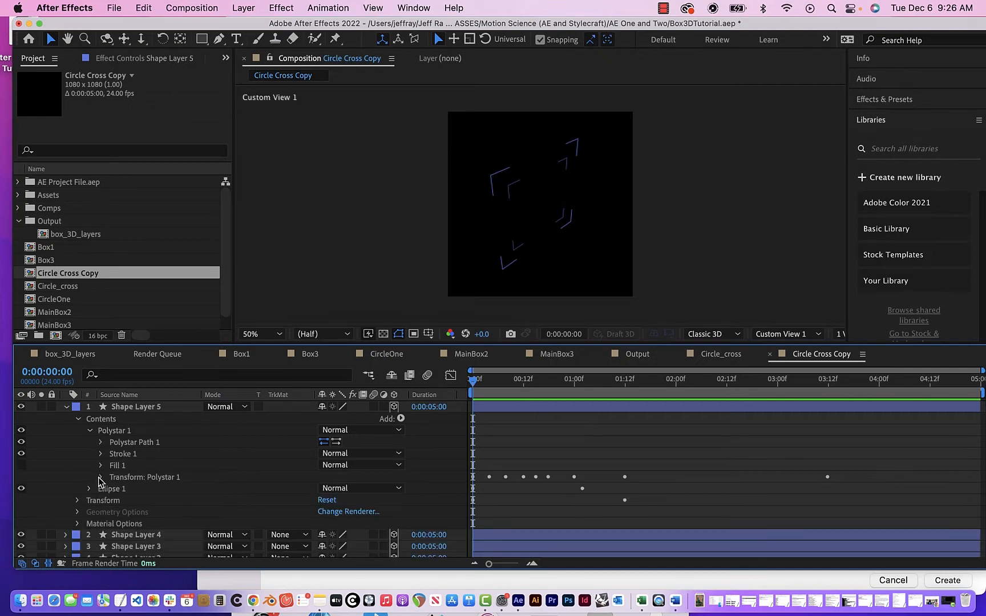
click(101, 477)
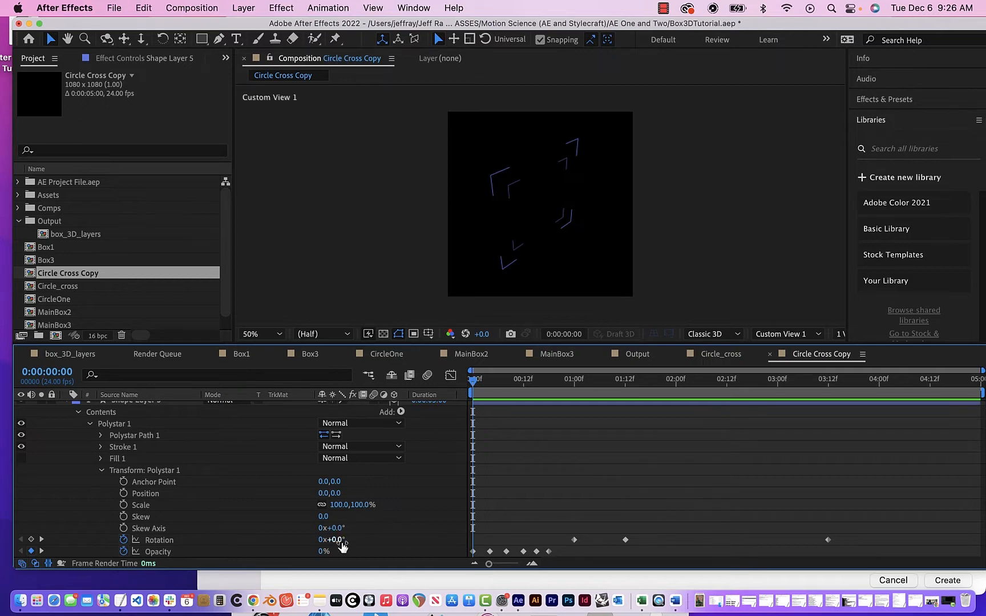
key(space)
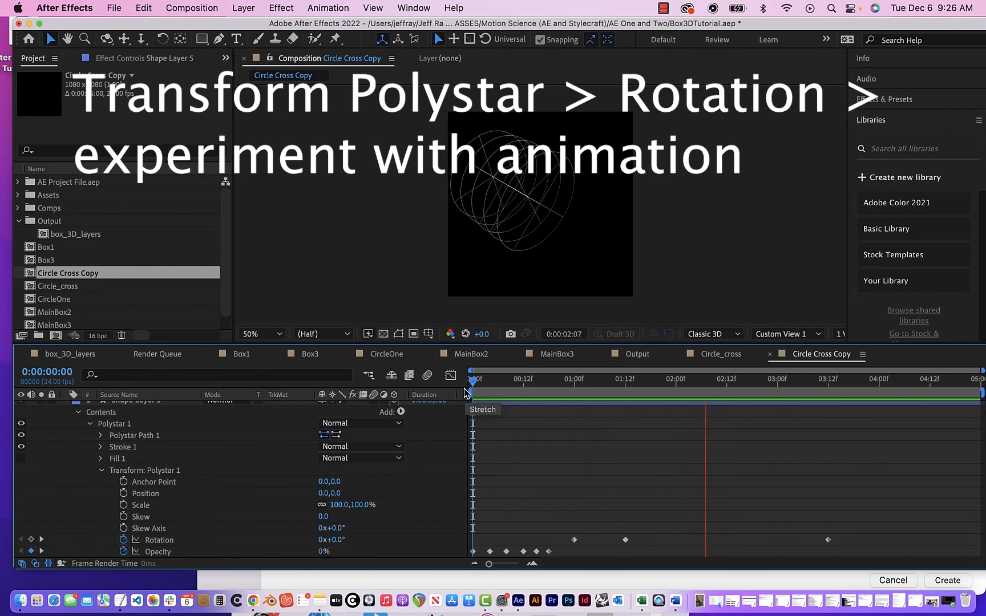
key(space)
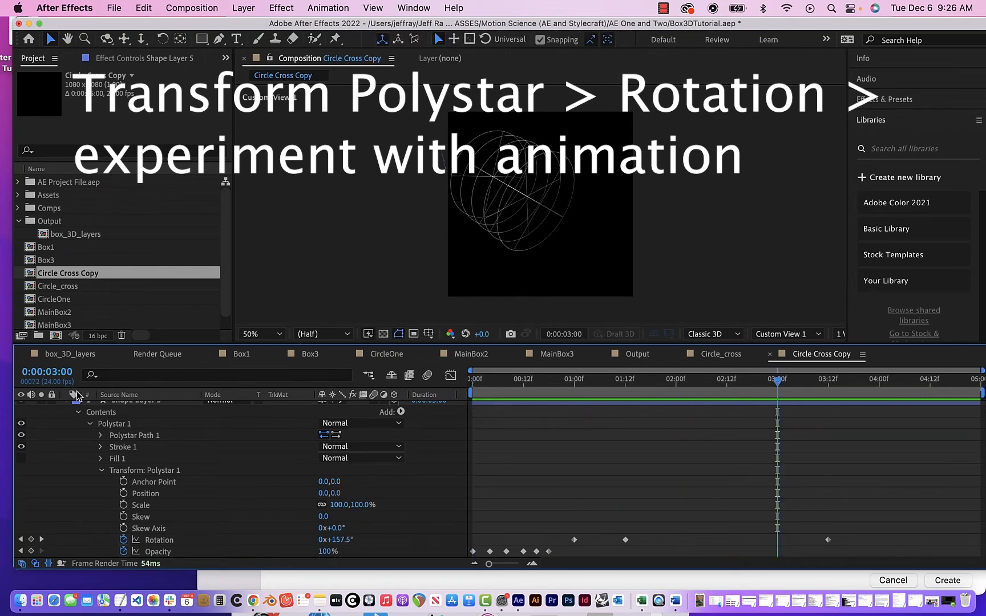
Step: Collapse Shape Layer 5 and examine the Polystar 1 transform properties of Shape Layer 1 for rotation and opacity keyframes
scroll(68, 437, up, 1)
click(67, 406)
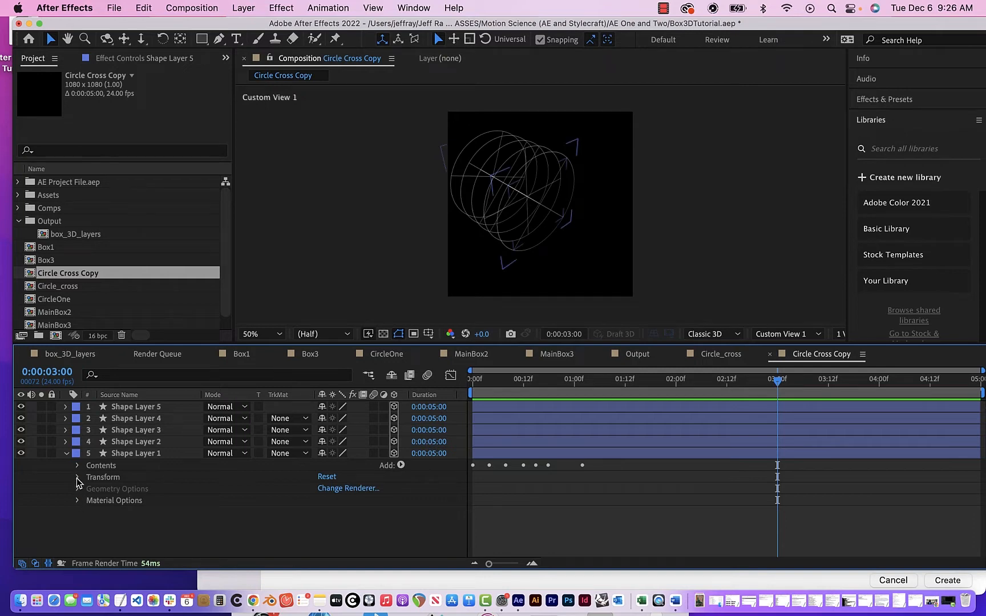
click(77, 477)
scroll(76, 478, down, 1)
click(78, 459)
click(79, 465)
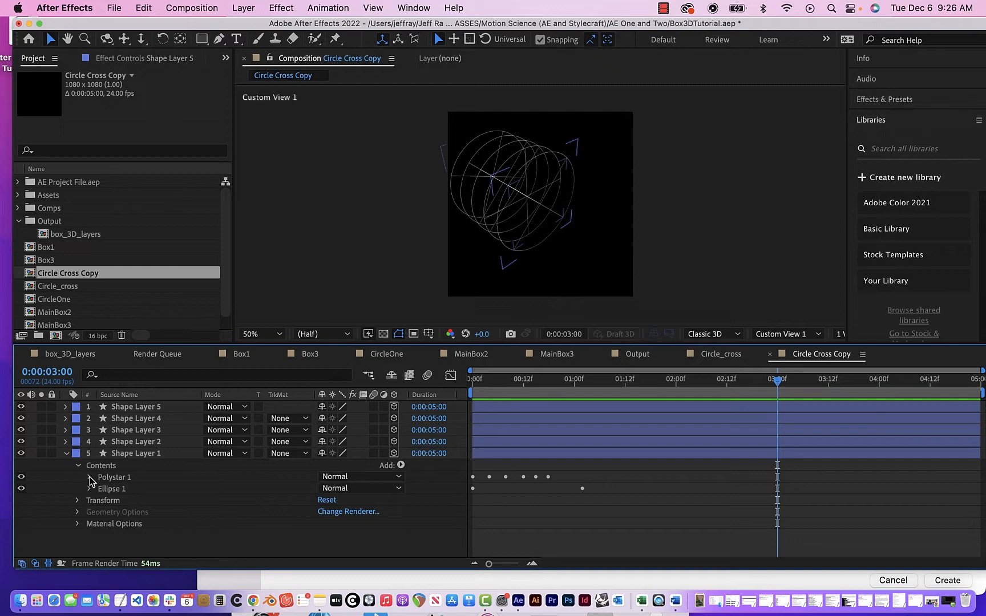
click(88, 478)
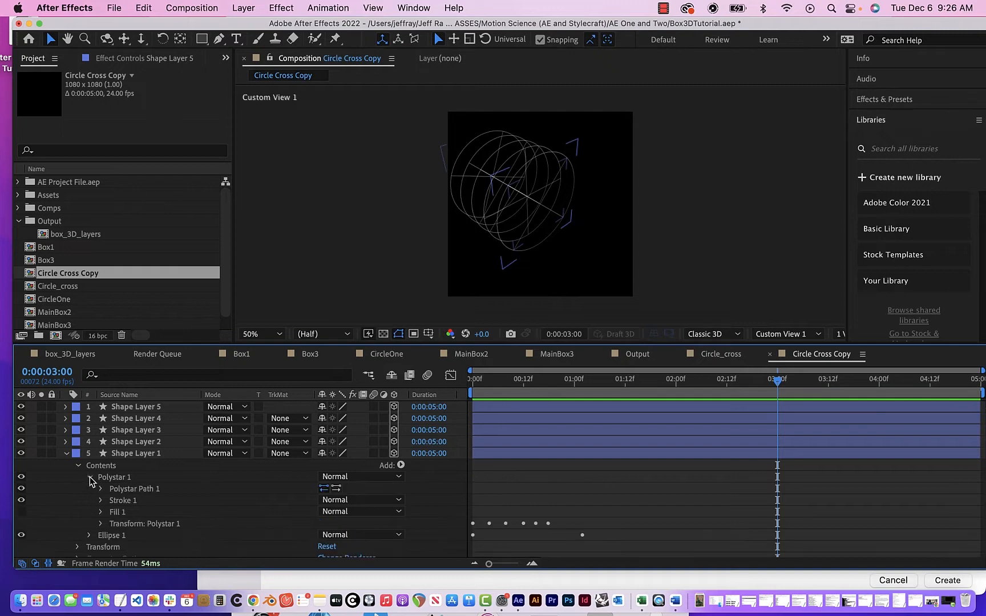
click(100, 524)
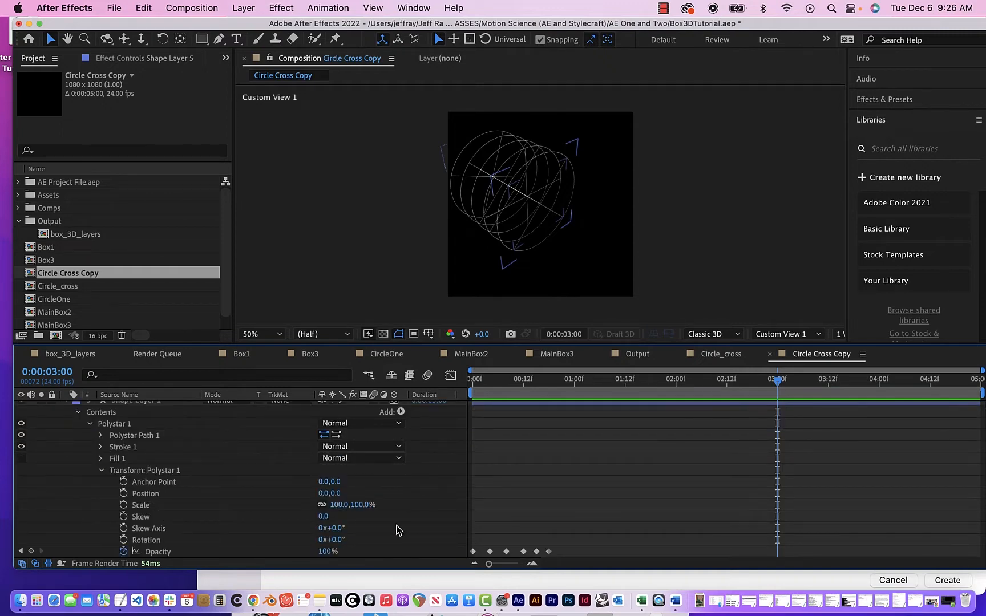
scroll(402, 531, down, 3)
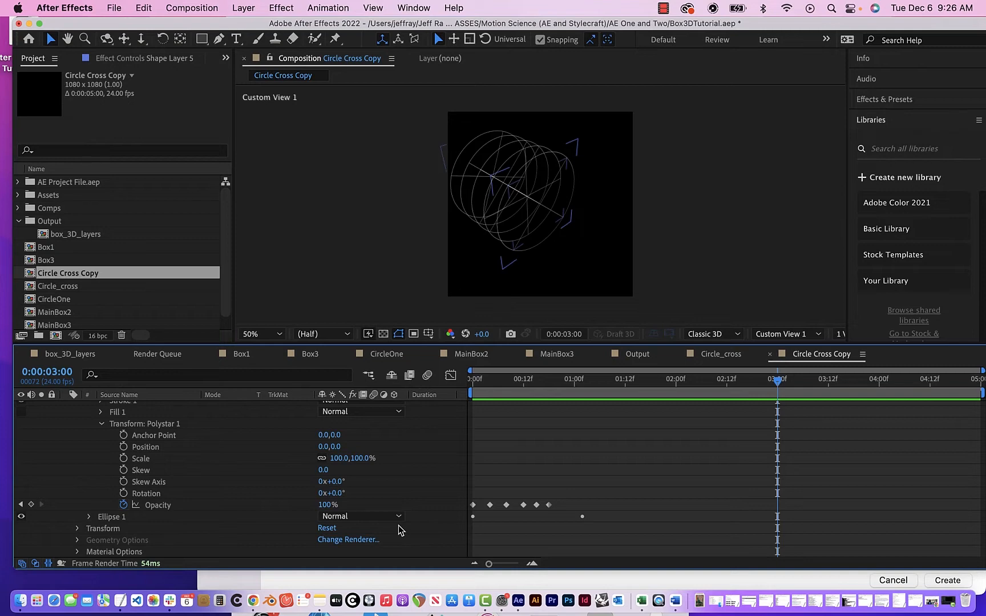
scroll(401, 531, up, 4)
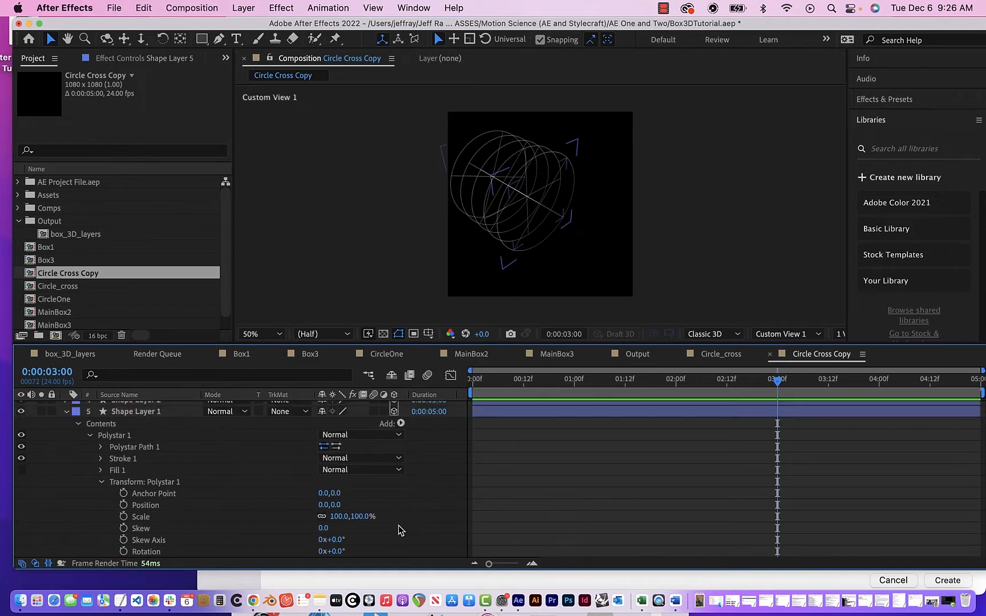
Step: Inspect the Polystar Path 1 settings of Shape Layer 1, including its points, rotation and radius values
click(102, 482)
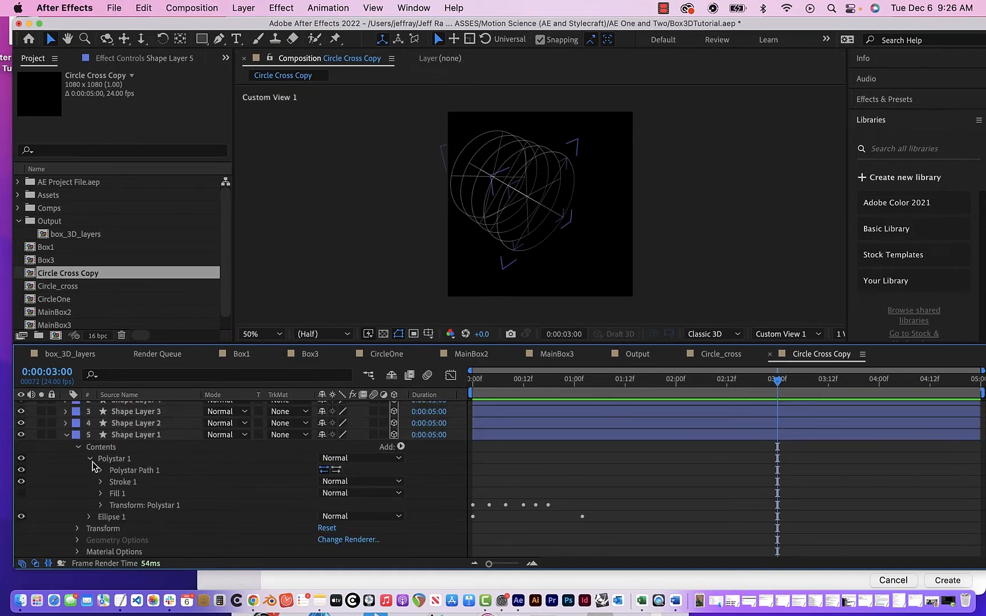
click(101, 470)
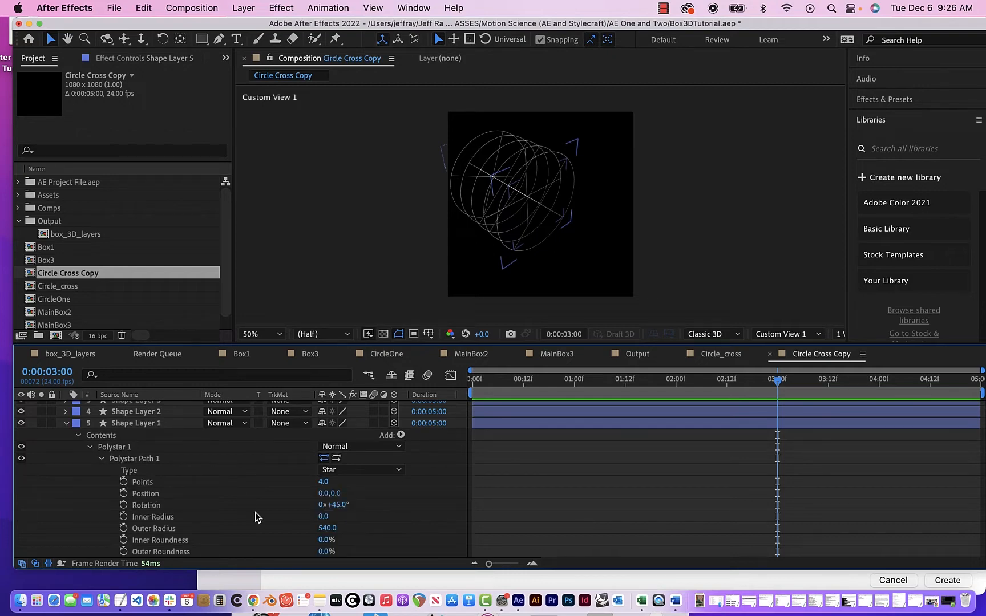
scroll(255, 513, down, 5)
scroll(255, 513, up, 3)
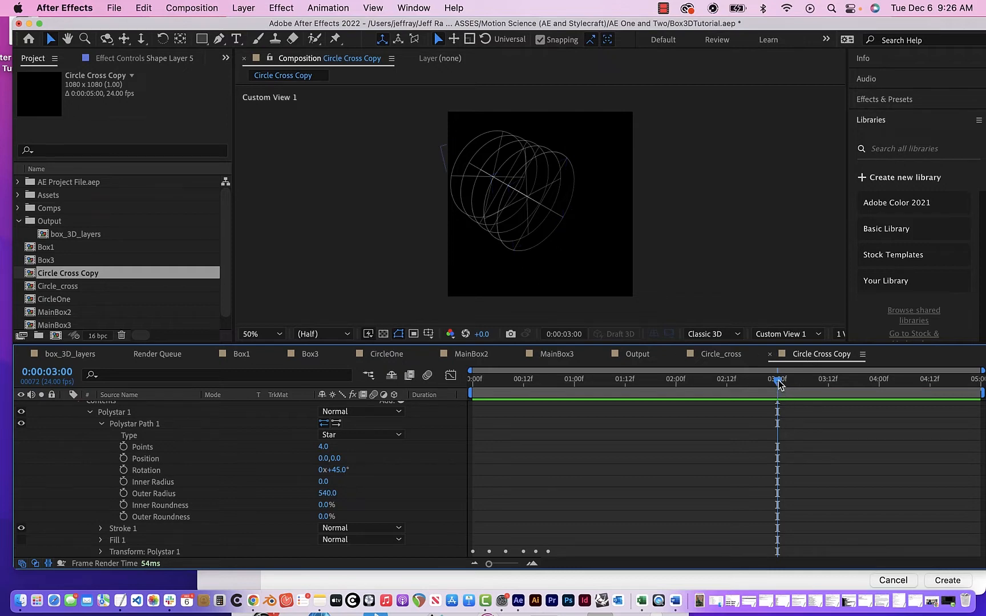
Step: Reveal the animation keyframes of all layers and scrub through Shape Layer 5's rotation keyframes up to 0:00:03:12
drag(780, 403, 557, 389)
key(u)
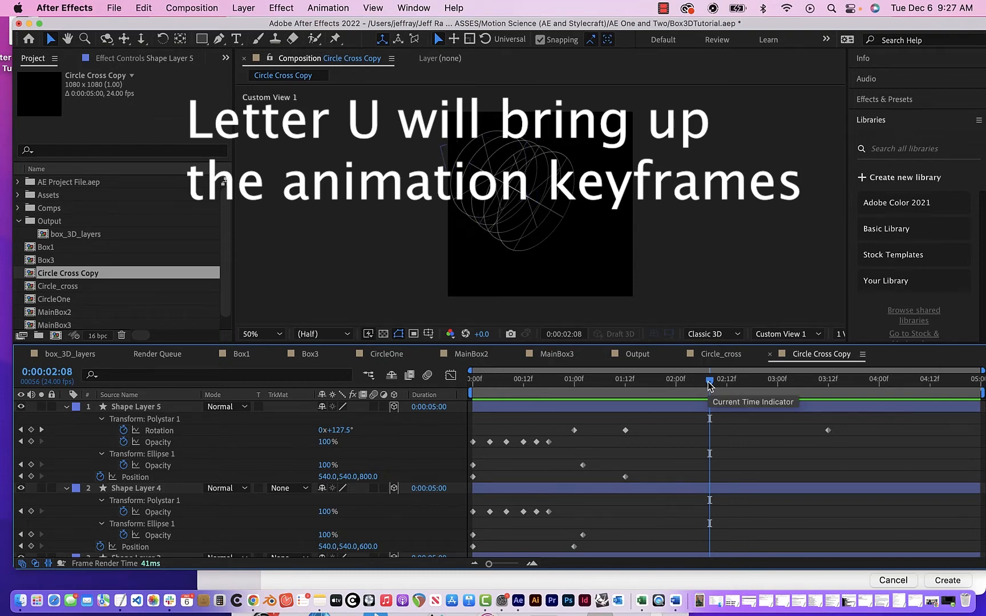
drag(709, 386, 607, 390)
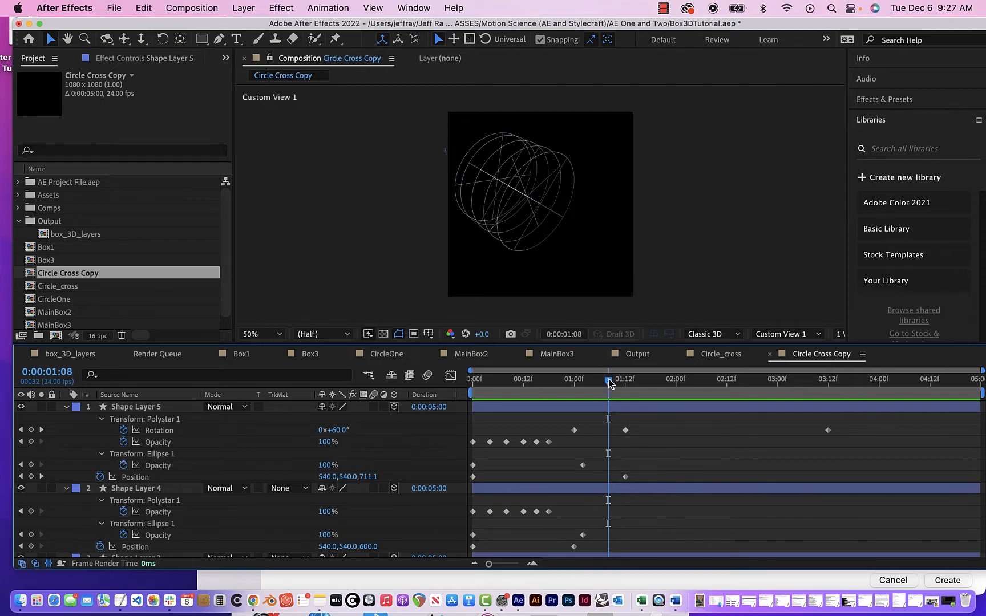
drag(588, 379, 829, 395)
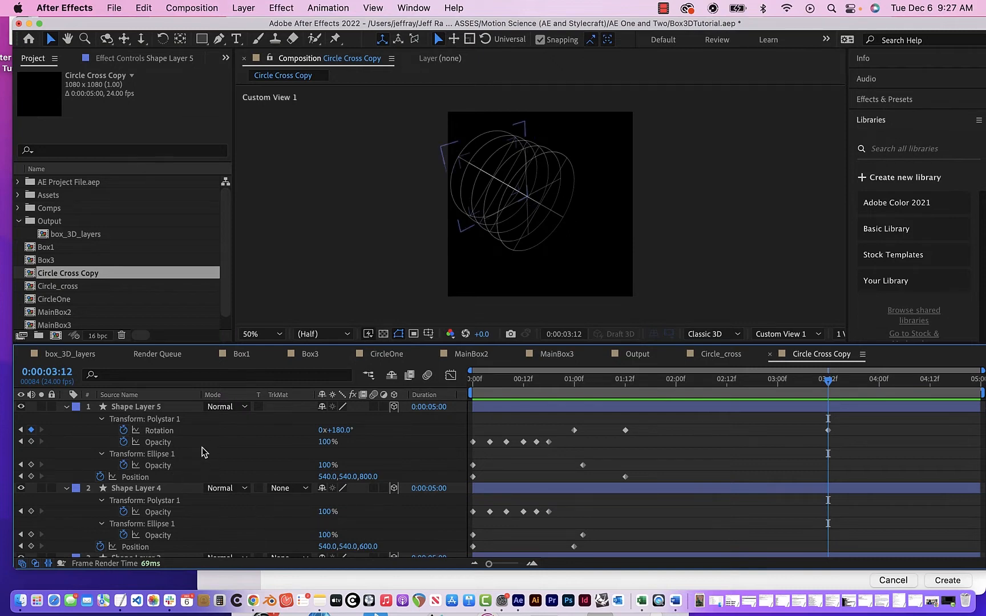
Step: Review the keyframes of the remaining shape layers, return the playhead to 0:00:00:00, and collapse all layers
scroll(243, 517, down, 5)
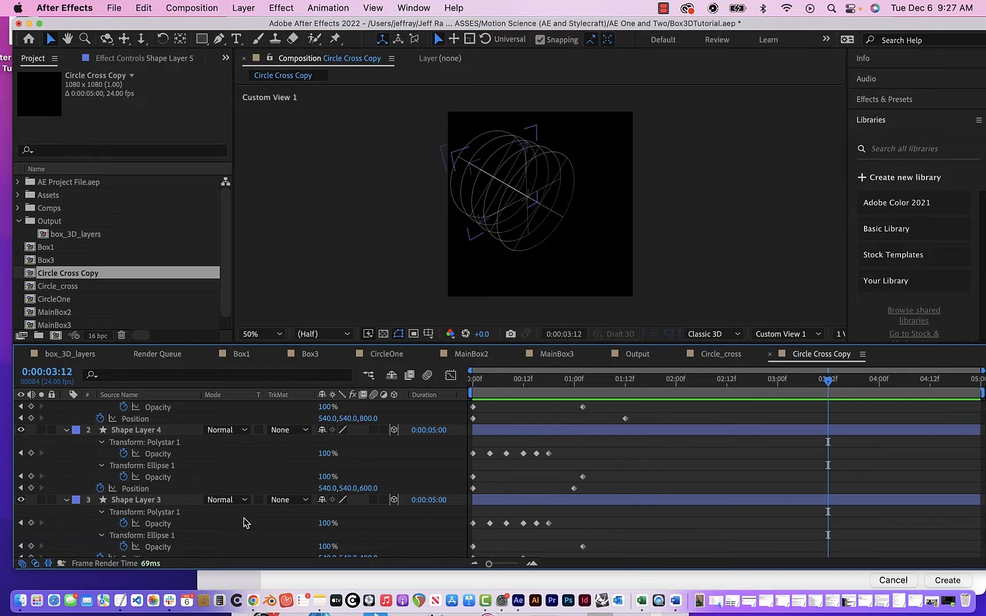
scroll(244, 517, down, 7)
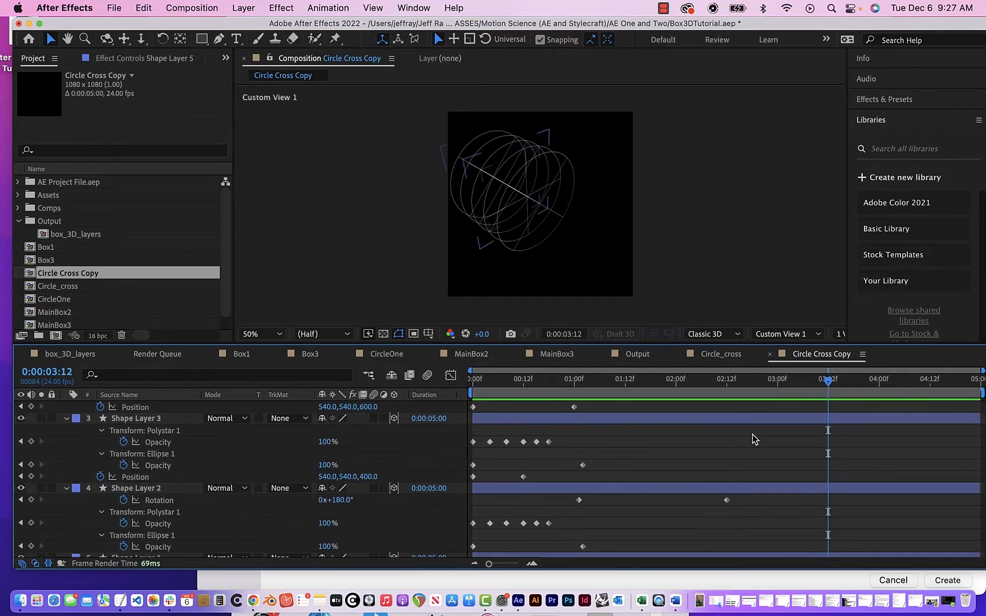
scroll(331, 489, up, 7)
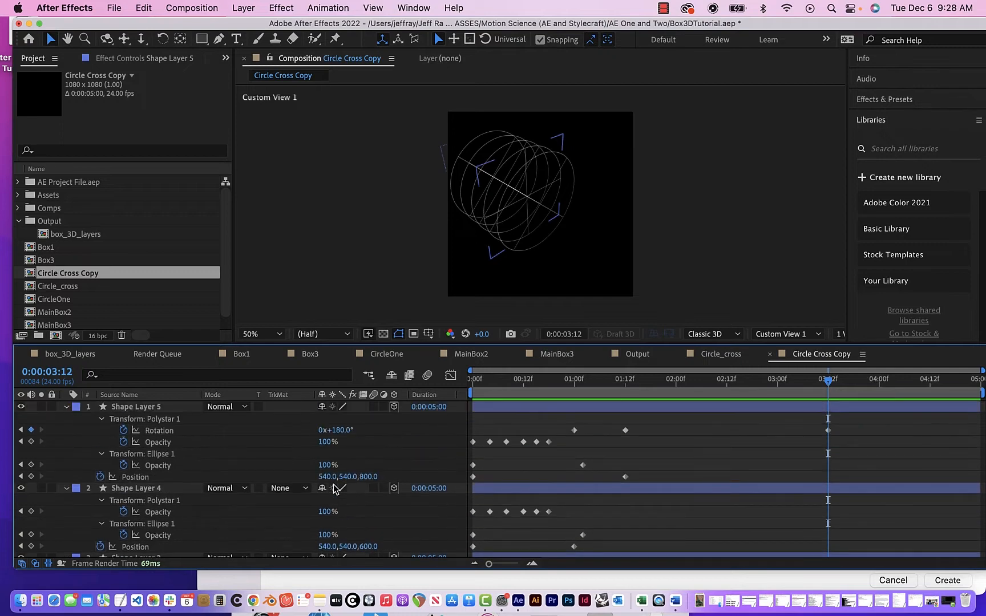
scroll(268, 465, down, 8)
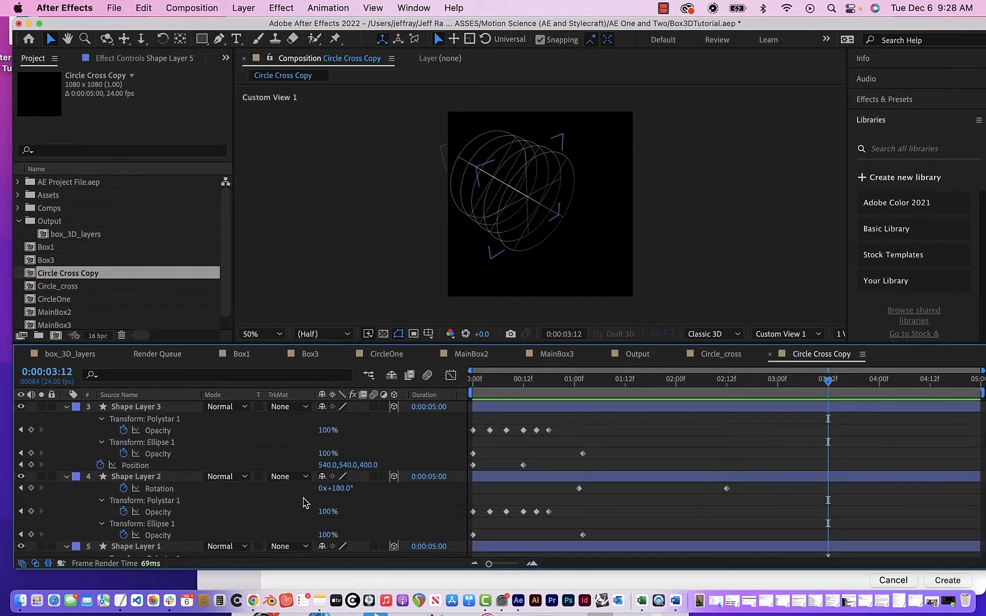
drag(830, 394, 382, 380)
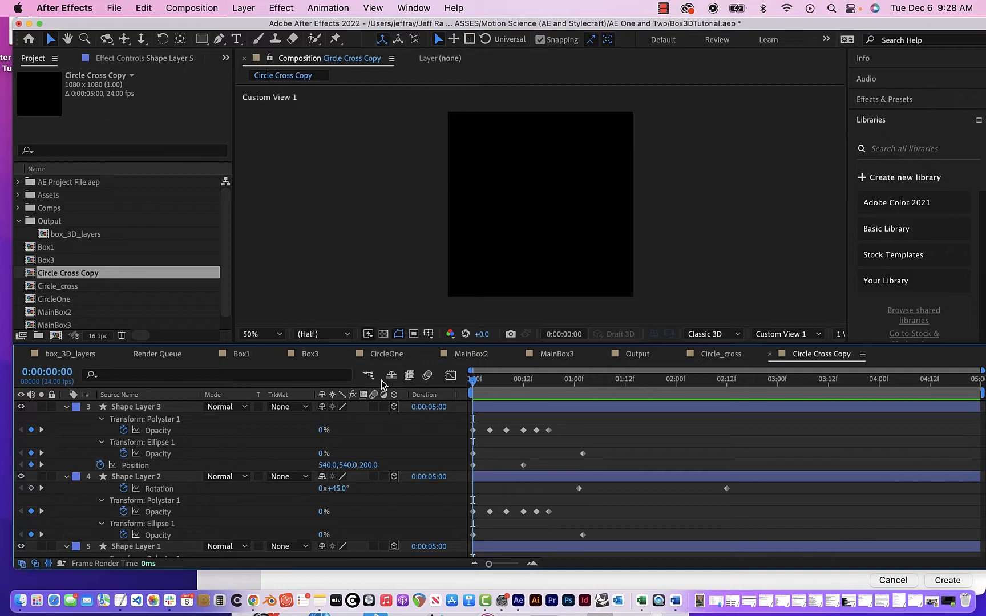
key(u)
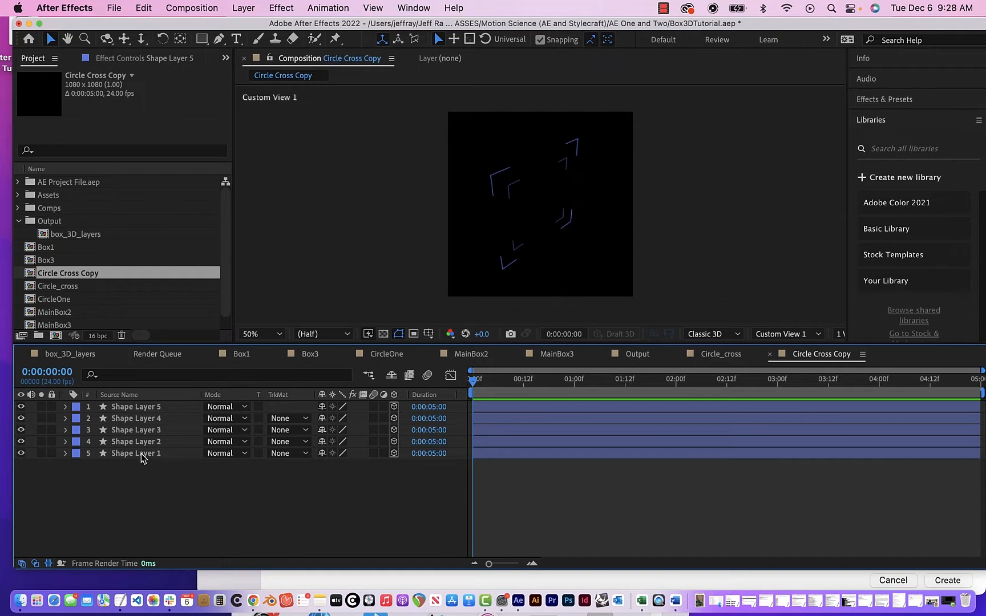
click(147, 408)
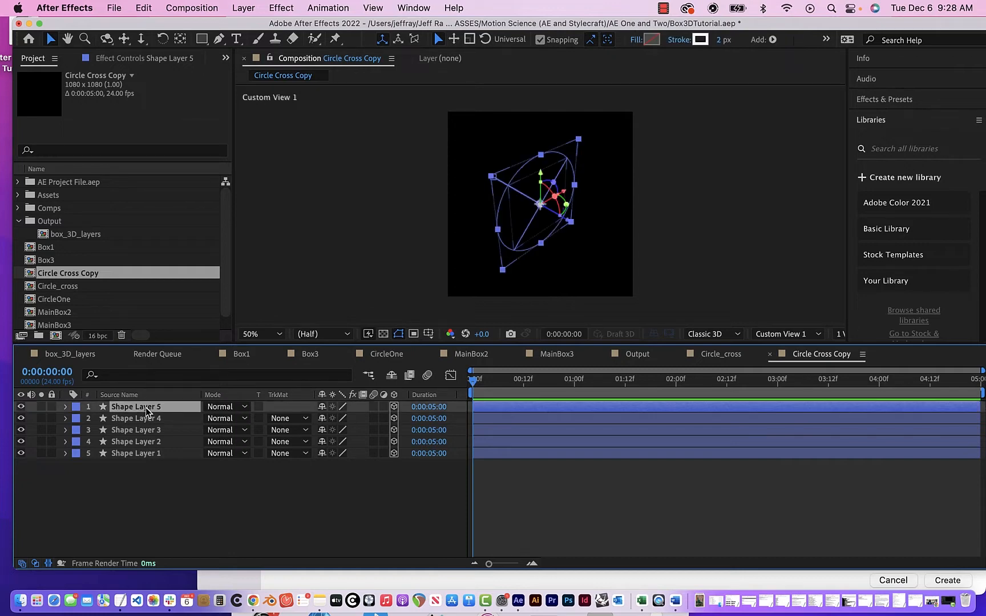
right_click(147, 458)
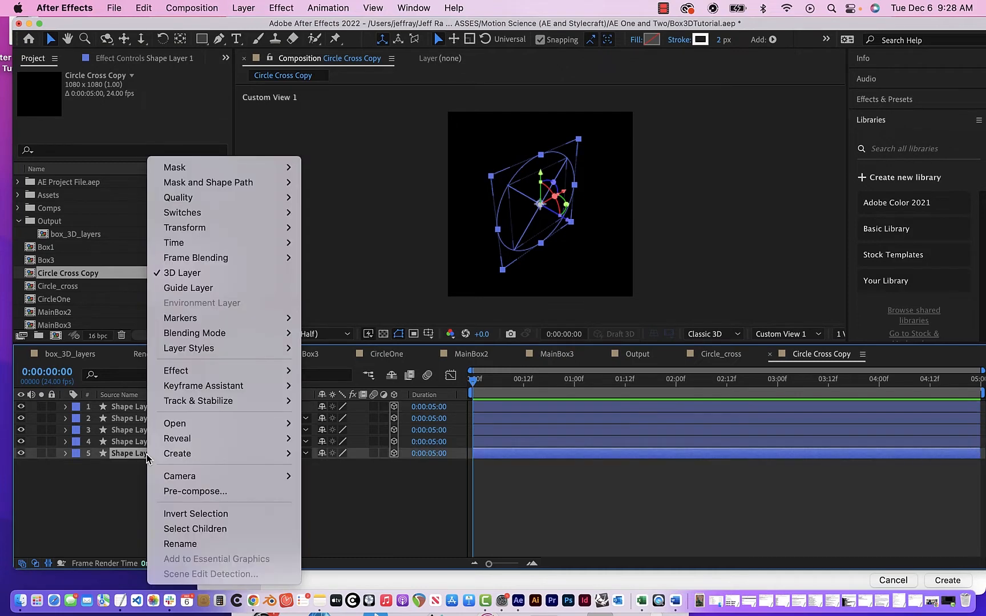
click(108, 504)
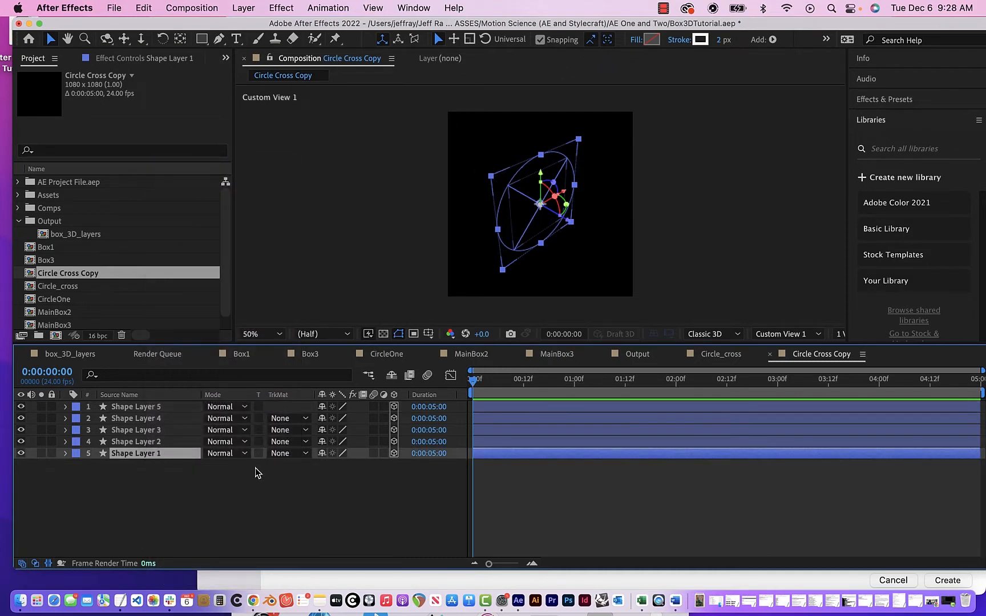
Step: Switch to the Circle_cross composition
click(717, 355)
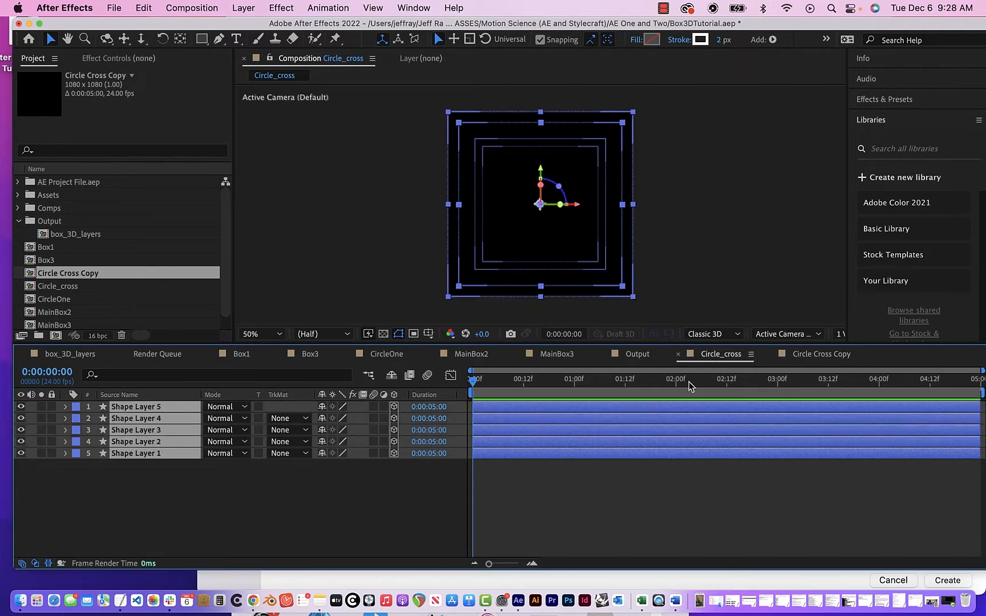
click(168, 472)
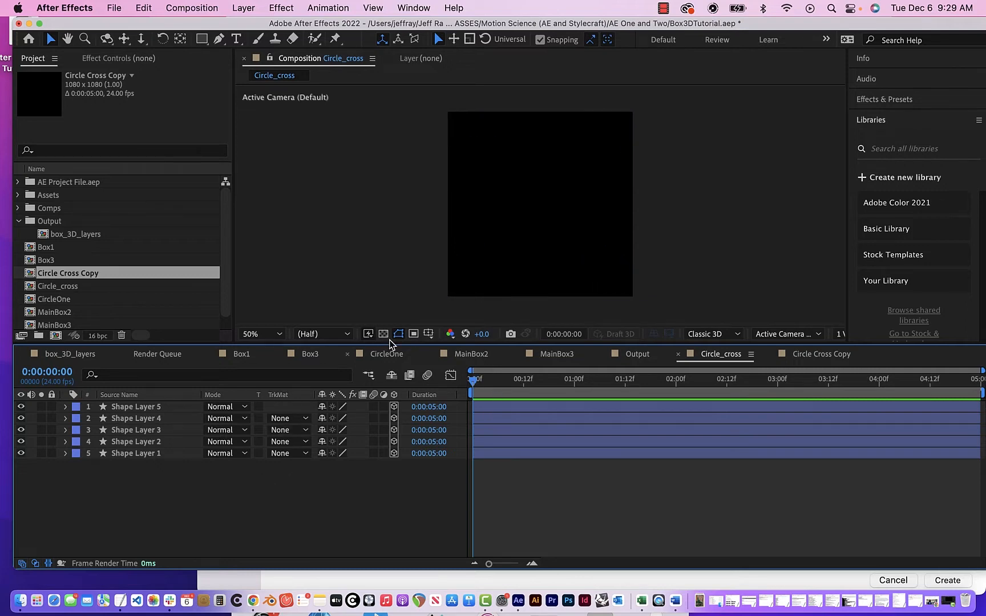
click(188, 7)
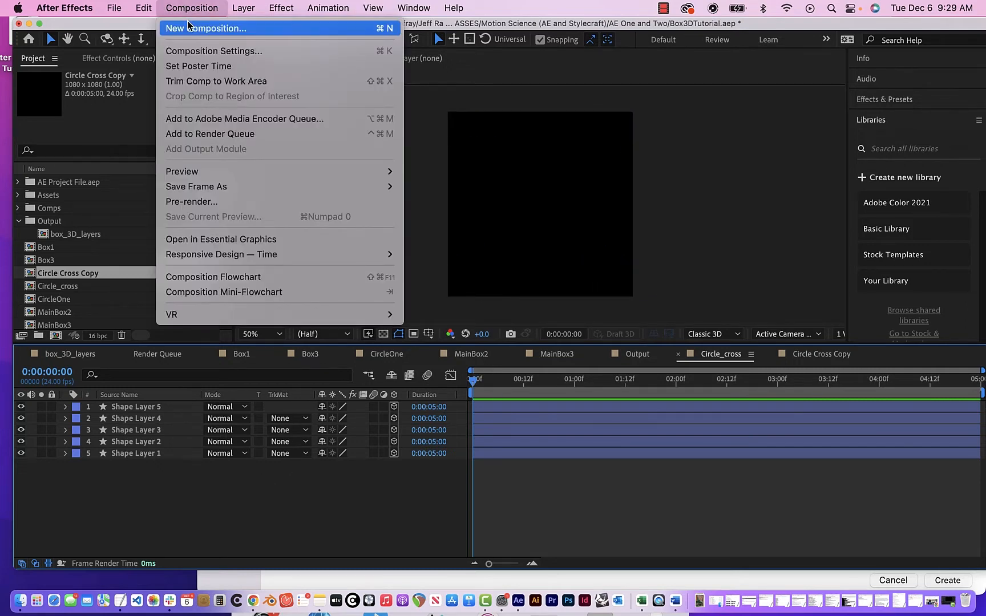
click(187, 4)
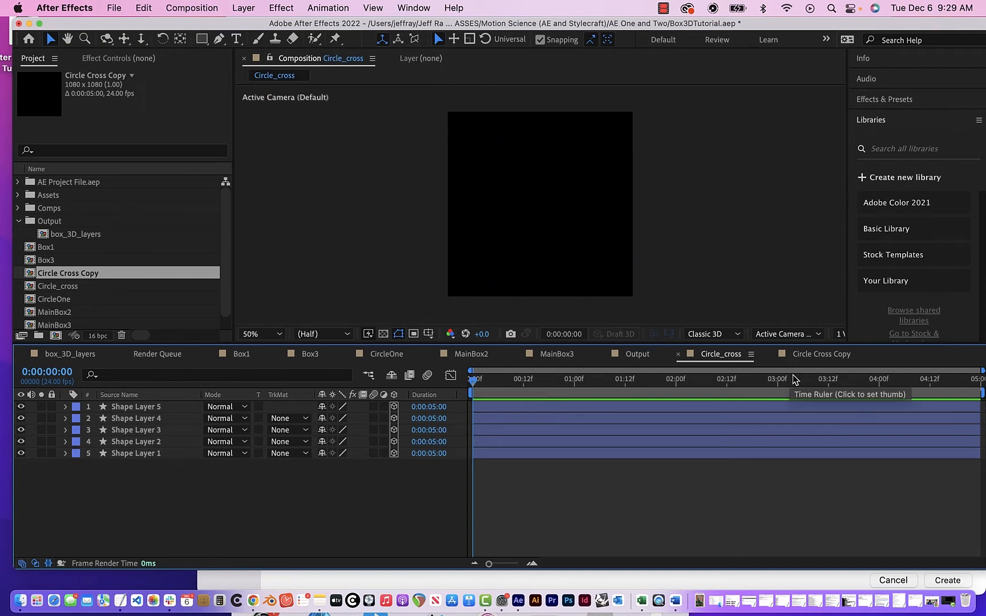
Step: Return to the Circle Cross Copy composition, set its 3D view to Active Camera (Default), and deselect all layers
click(816, 354)
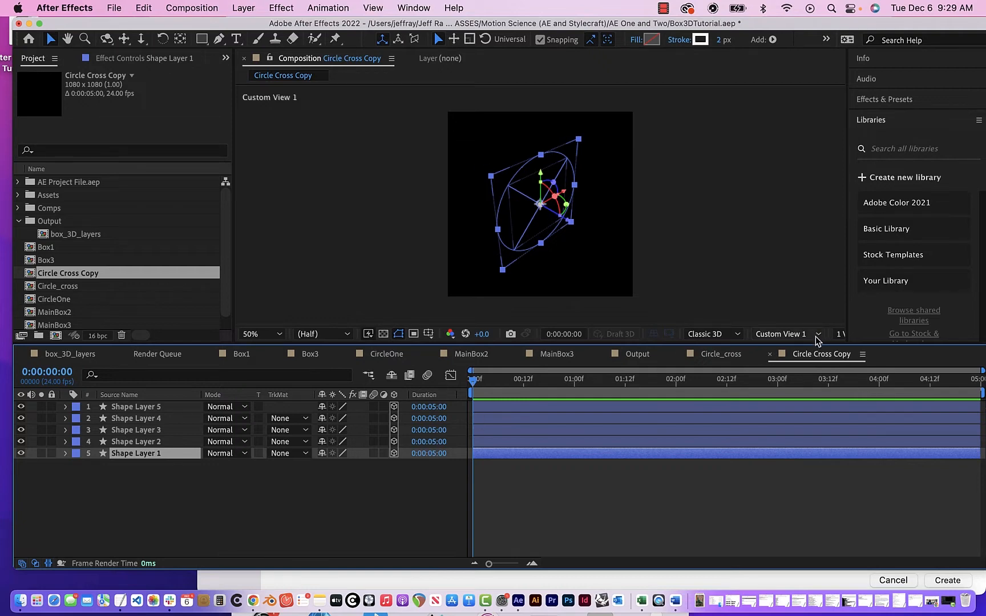
click(817, 335)
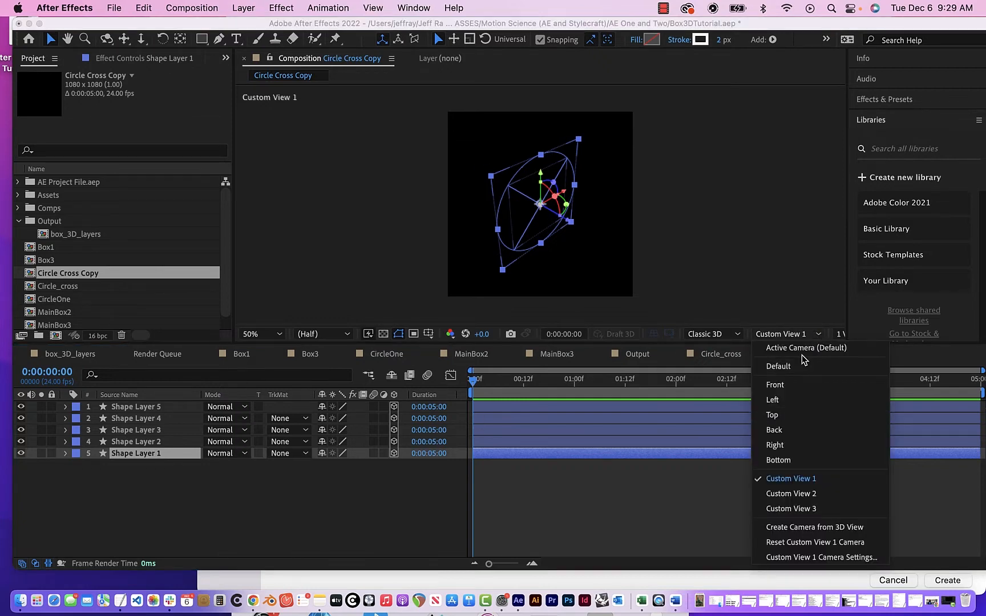
click(806, 348)
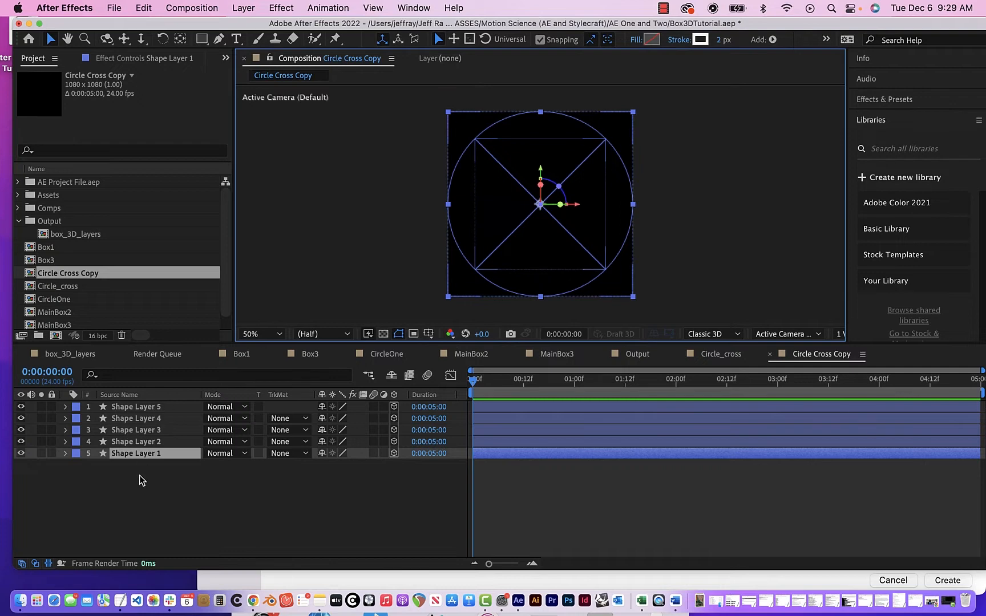
click(141, 492)
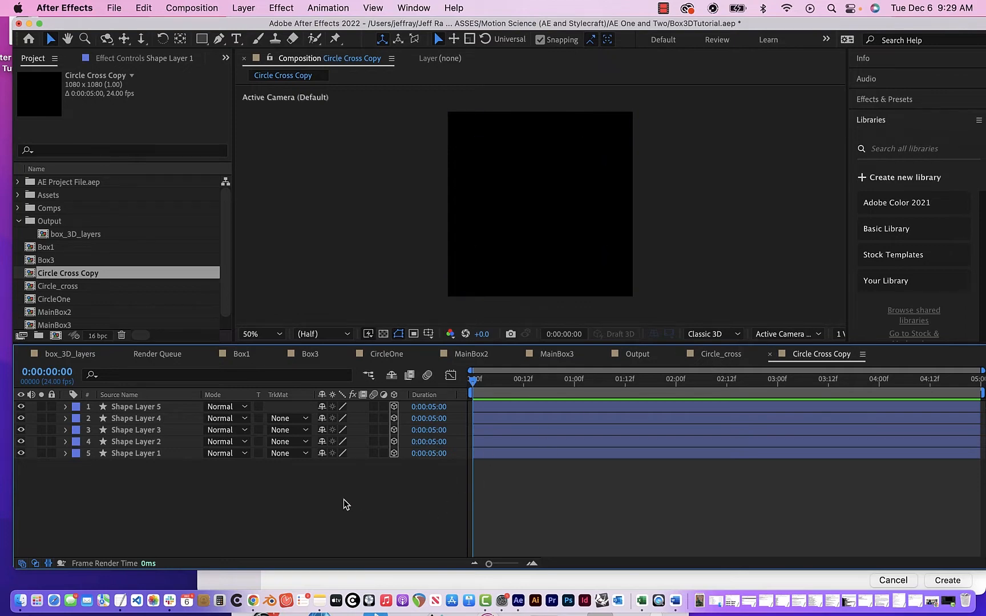
Step: Pre-compose Shape Layers 1 to 5 into a new composition named Circle Cross Final, moving all attributes into it
click(131, 409)
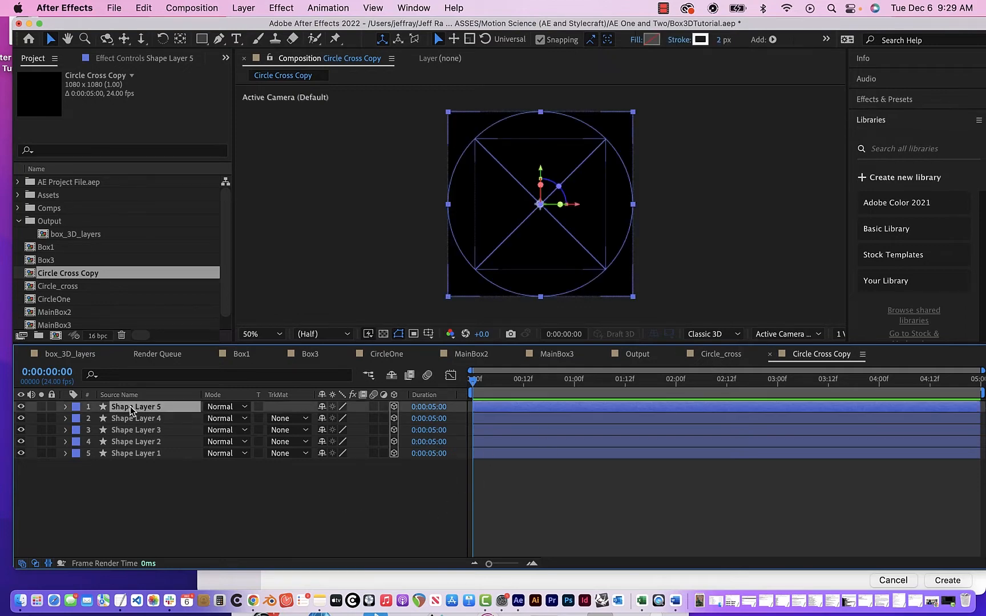
shift+click(145, 454)
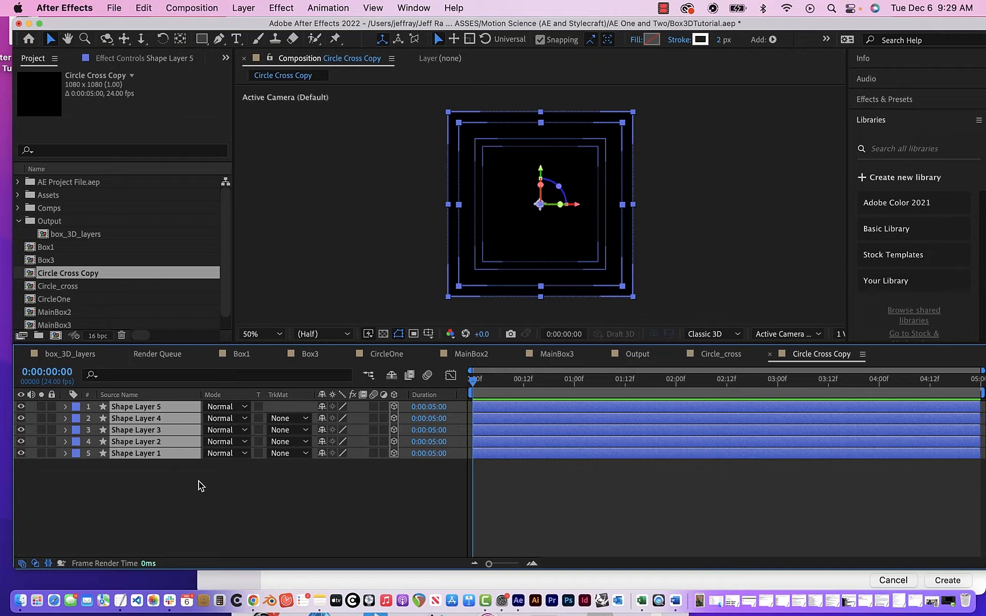
right_click(155, 454)
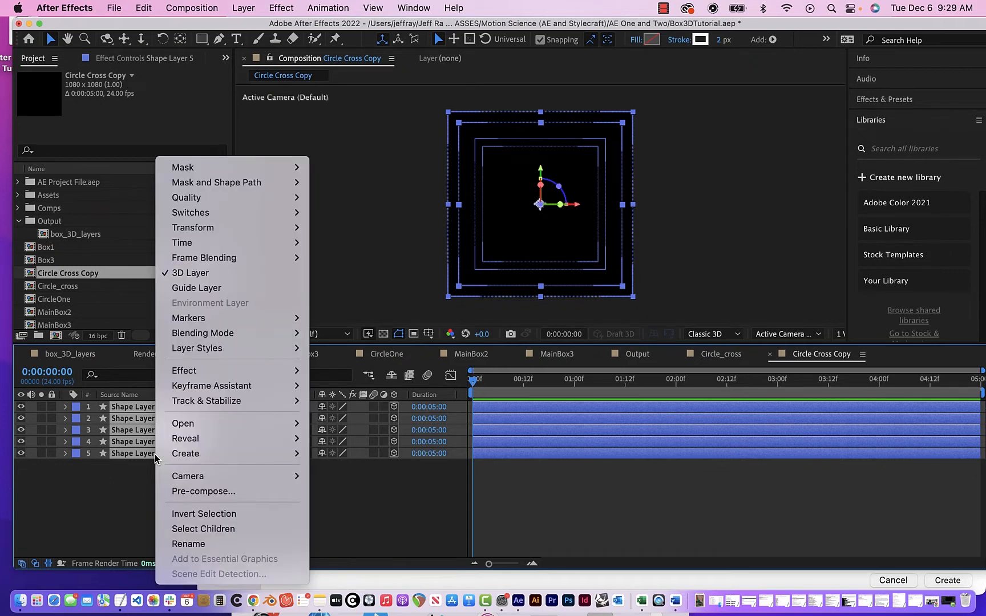
click(170, 492)
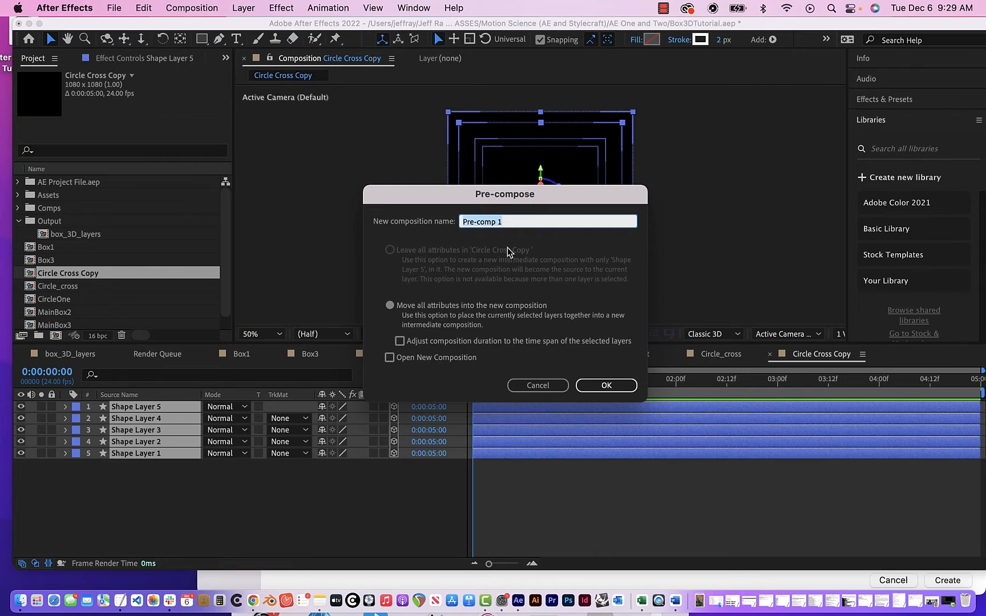
text(Circle Cross Final)
click(608, 386)
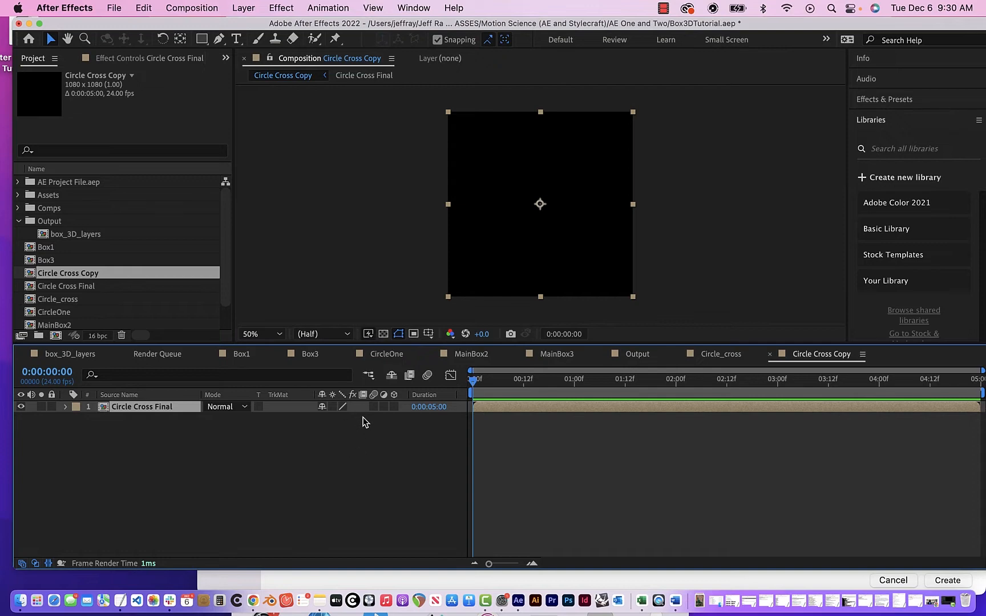
Step: Enable Collapse Transformations on the Circle Cross Final layer and keep that layer selected
click(333, 406)
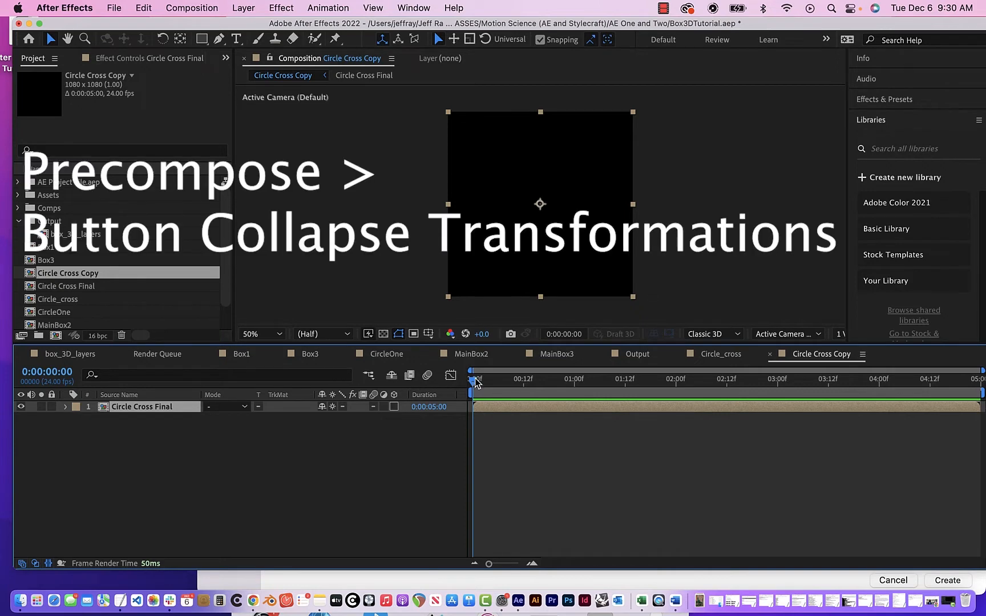
mouse_move(474, 381)
mouse_down()
mouse_move(710, 411)
mouse_move(557, 405)
mouse_move(461, 385)
mouse_up()
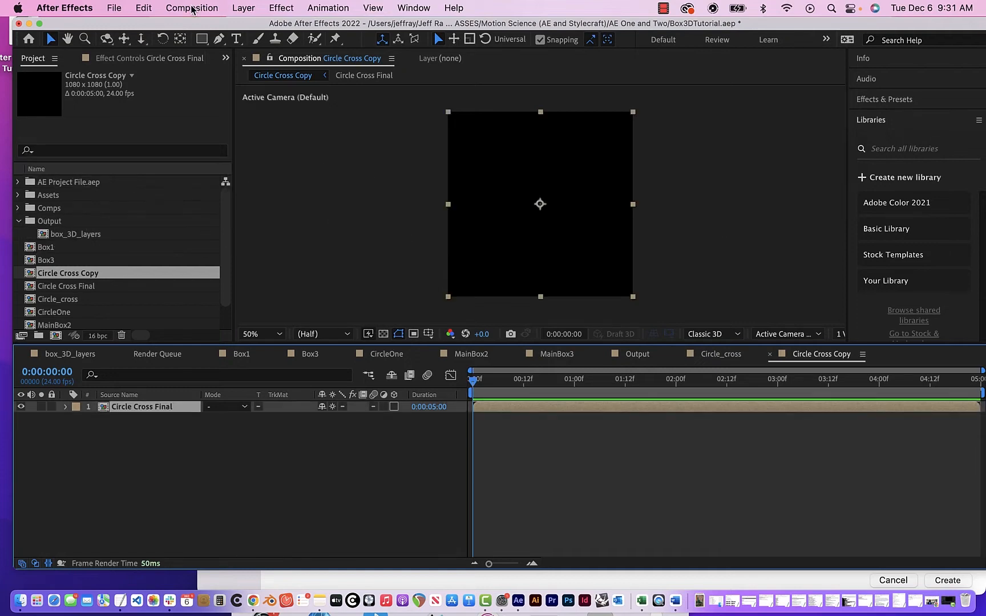
click(182, 436)
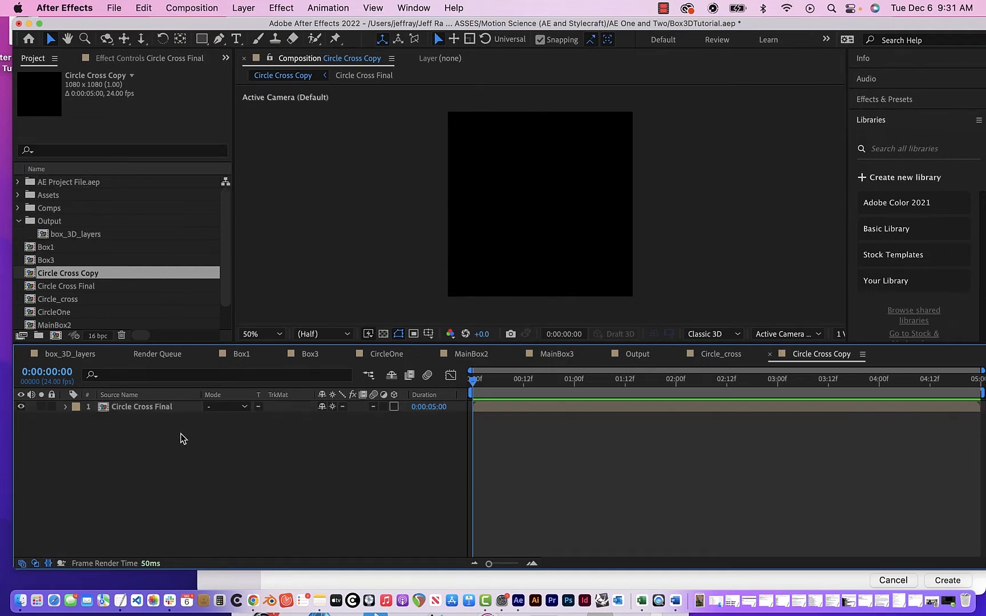
click(152, 409)
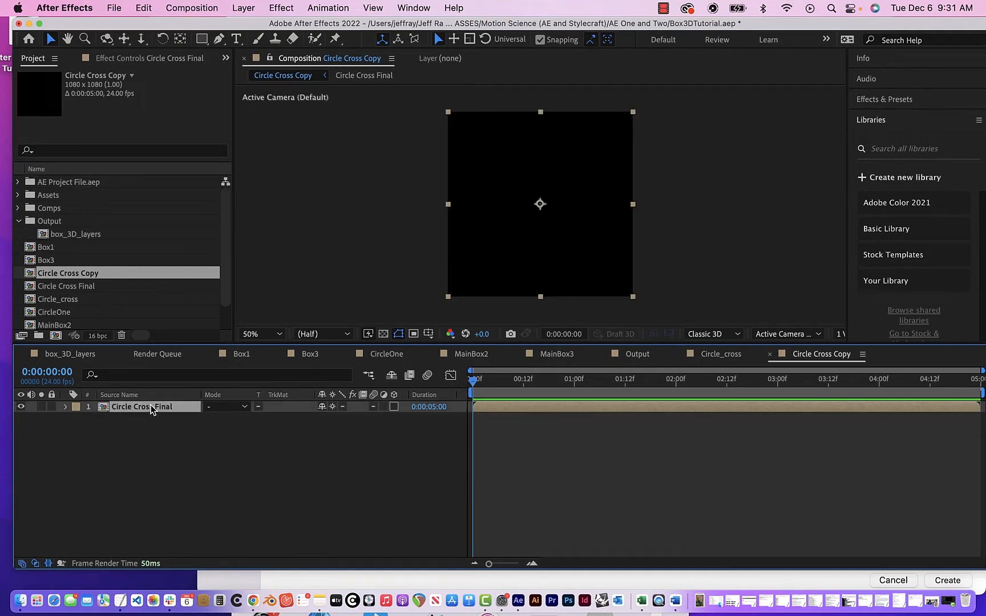
Step: Check the Box1 composition, then add MainBox3 to Circle Cross Copy as a layer below Circle Cross Final
click(234, 354)
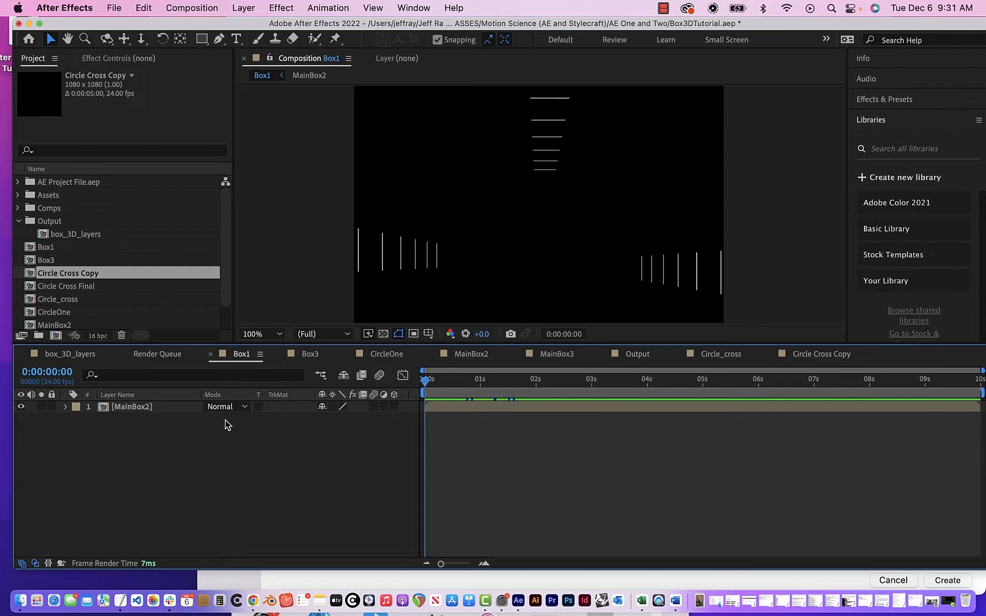
click(809, 356)
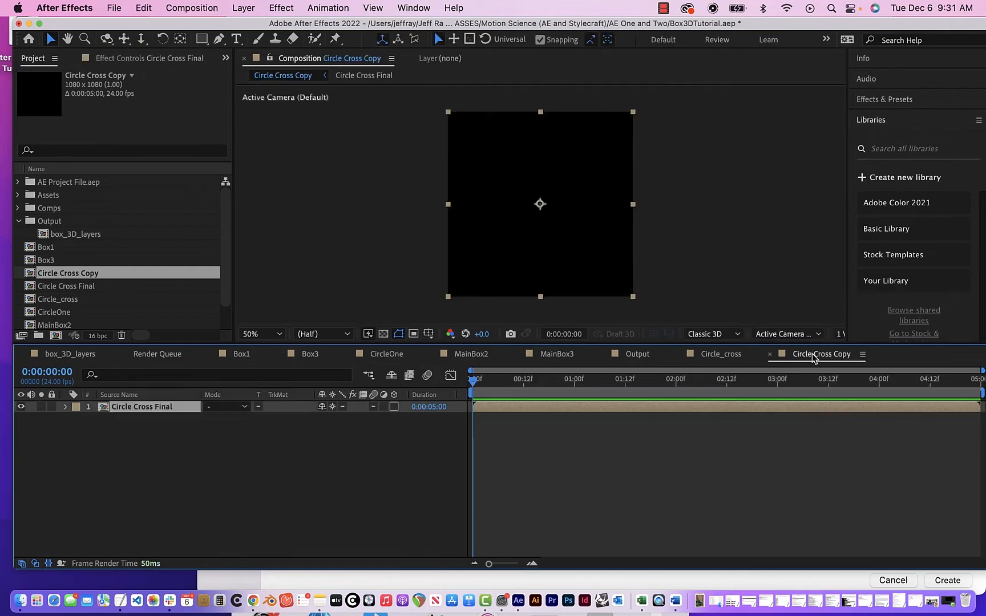
scroll(190, 301, down, 2)
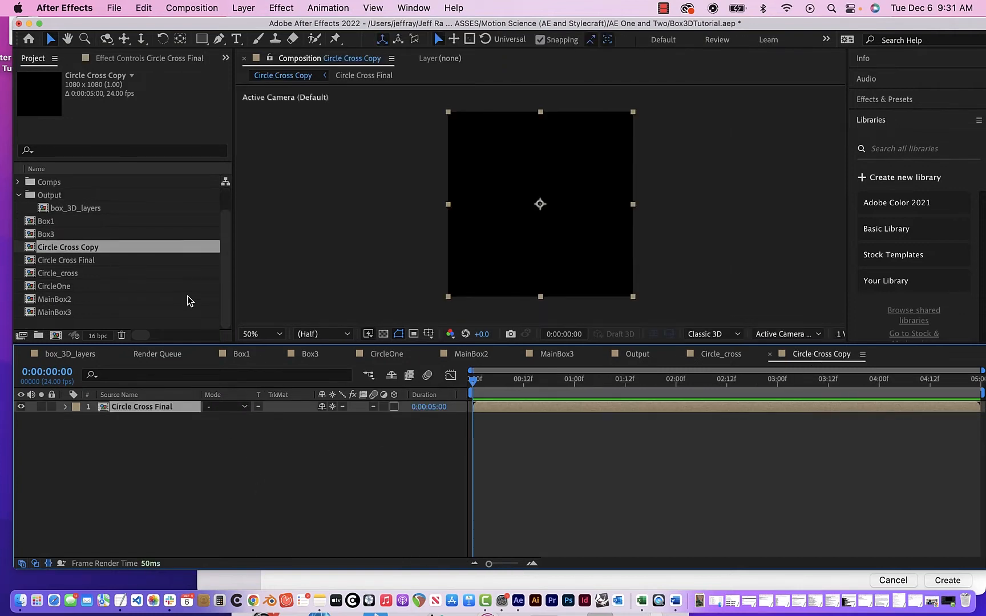
click(56, 313)
drag(32, 316, 61, 420)
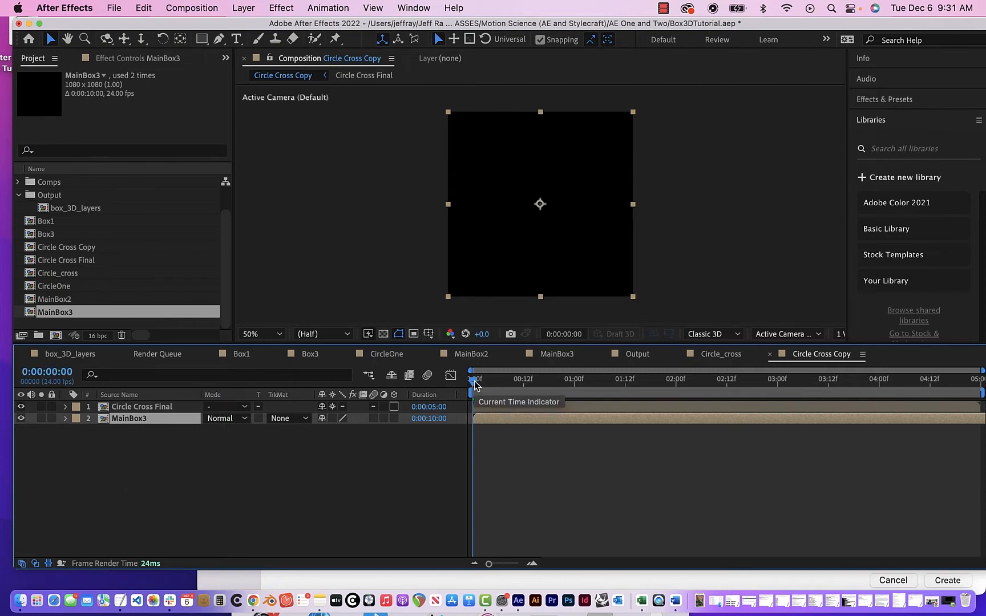
Step: Scrub and play the combined Circle Cross Final and MainBox3 animation, then return the playhead to 0:00:00:00
drag(473, 382, 765, 381)
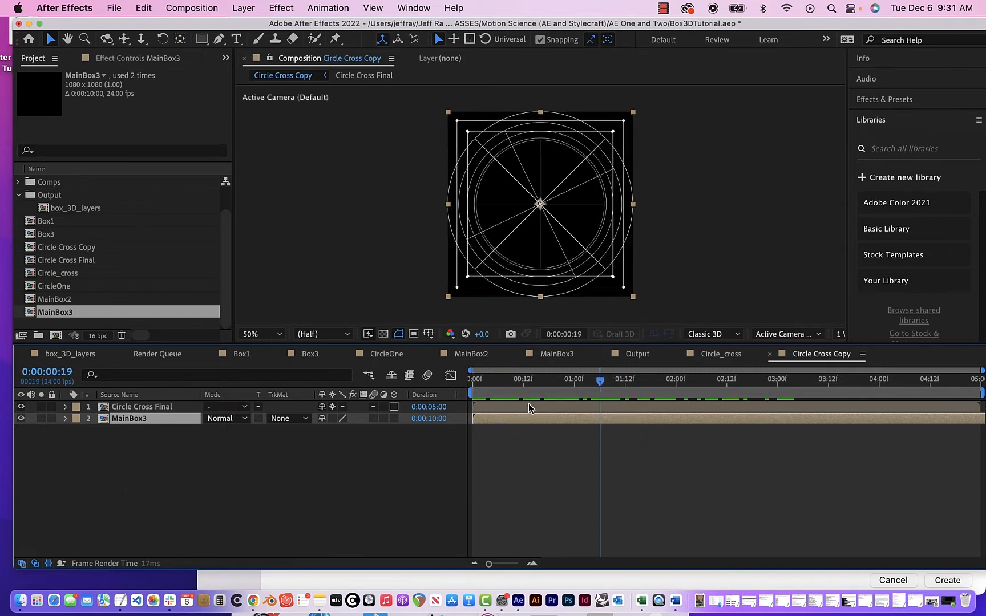
key(Home)
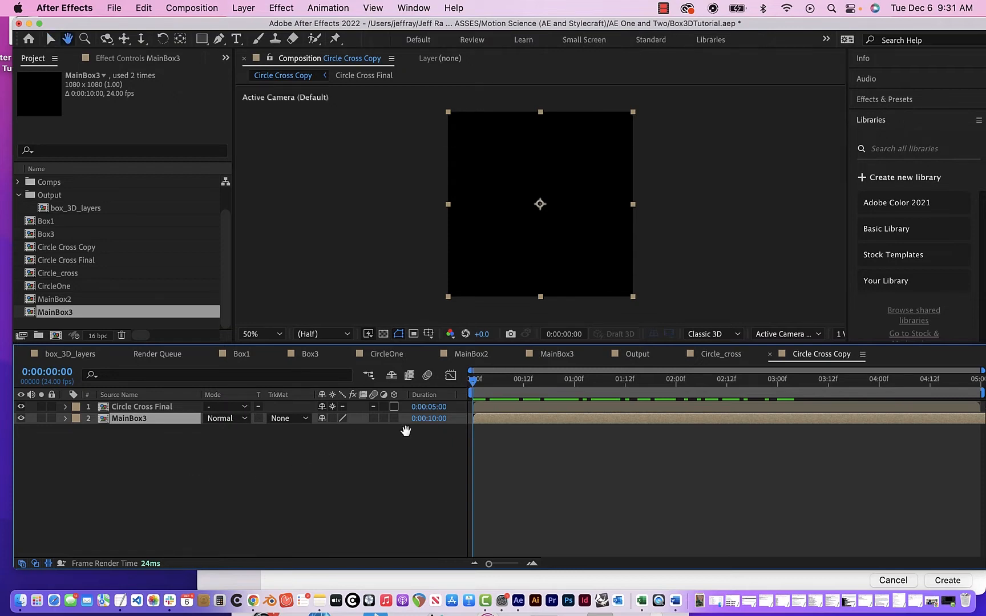
key(space)
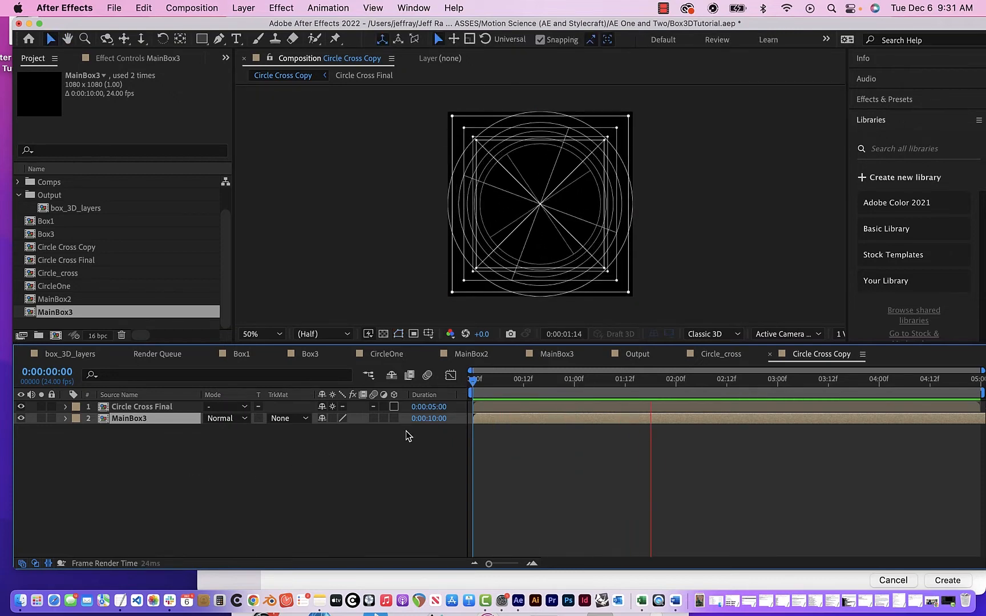
key(space)
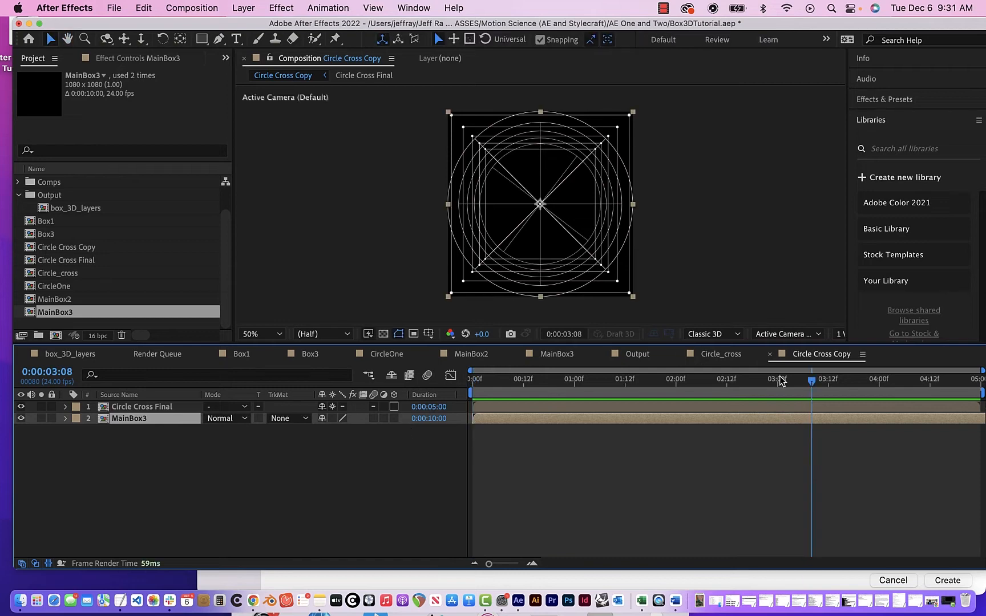
drag(820, 387, 472, 387)
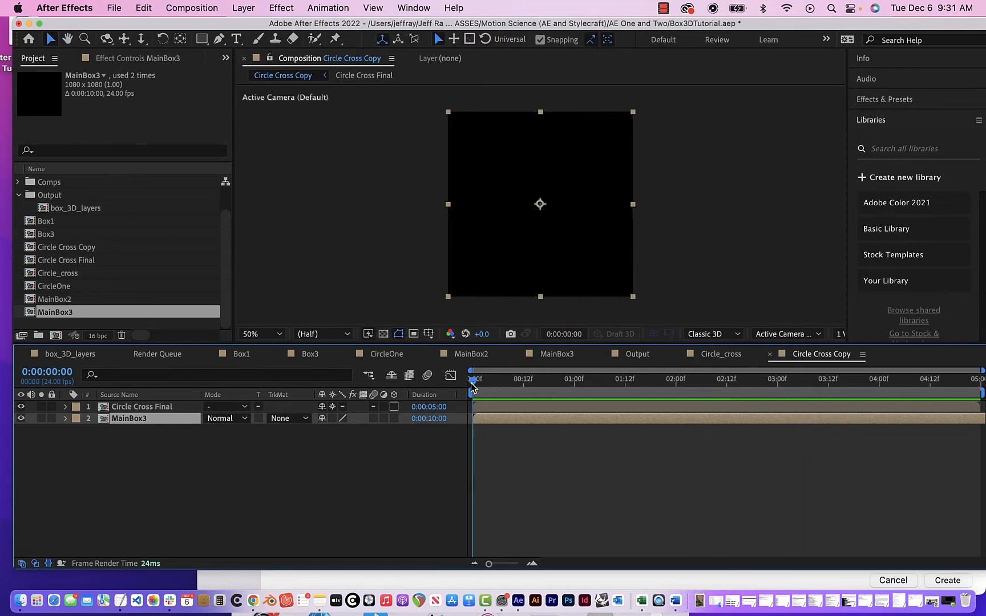
Step: Set the 3D view to Custom View 1, preview the animation from that angle, and return the playhead to the start
click(819, 336)
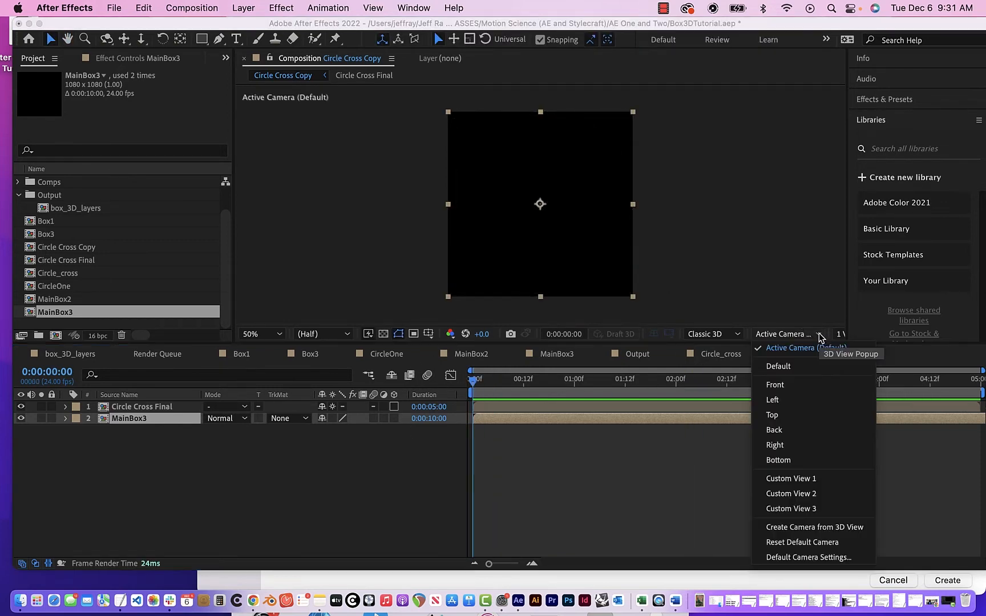
click(807, 478)
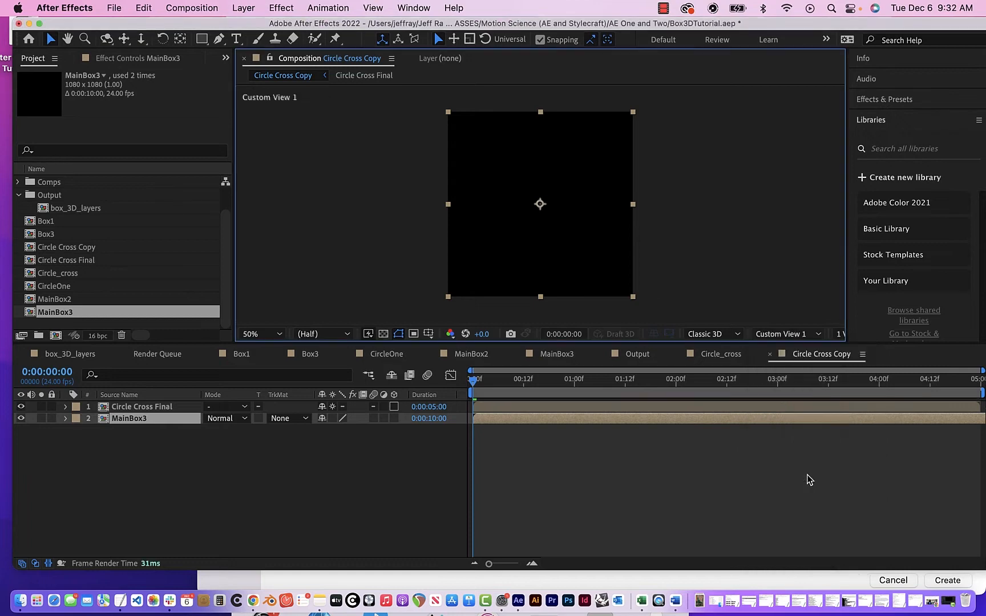
key(space)
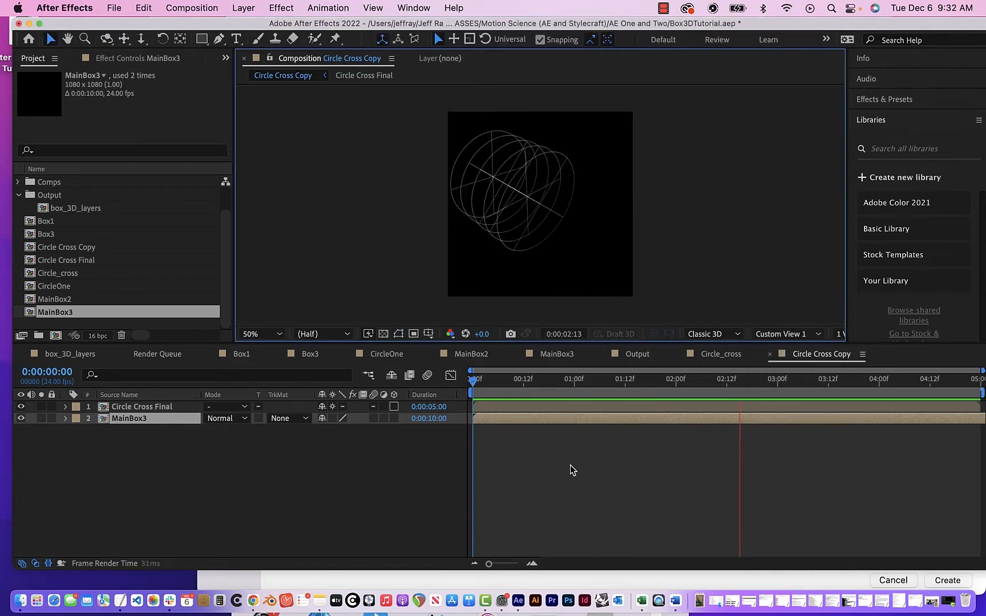
key(space)
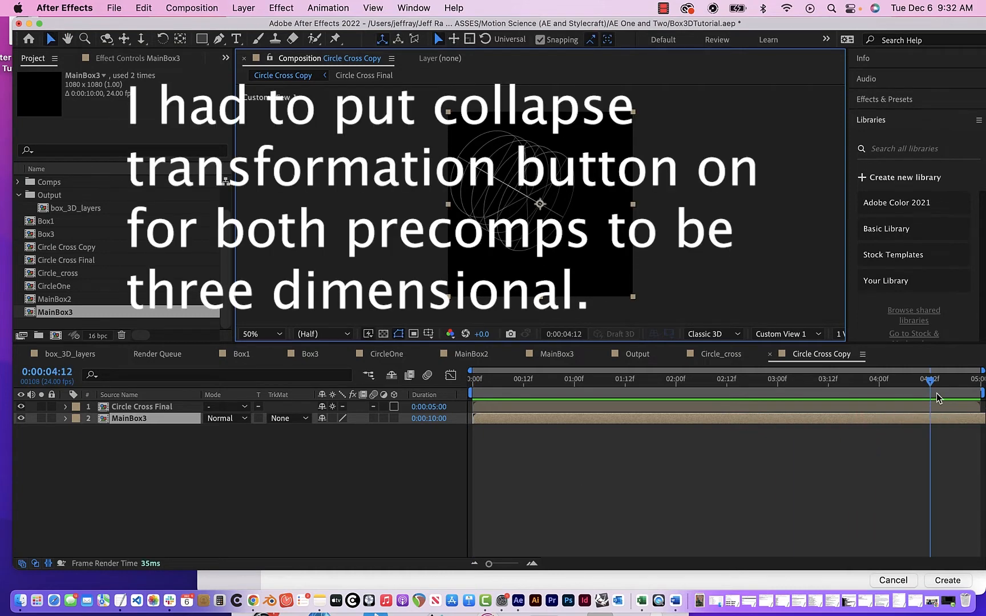
drag(930, 384, 472, 379)
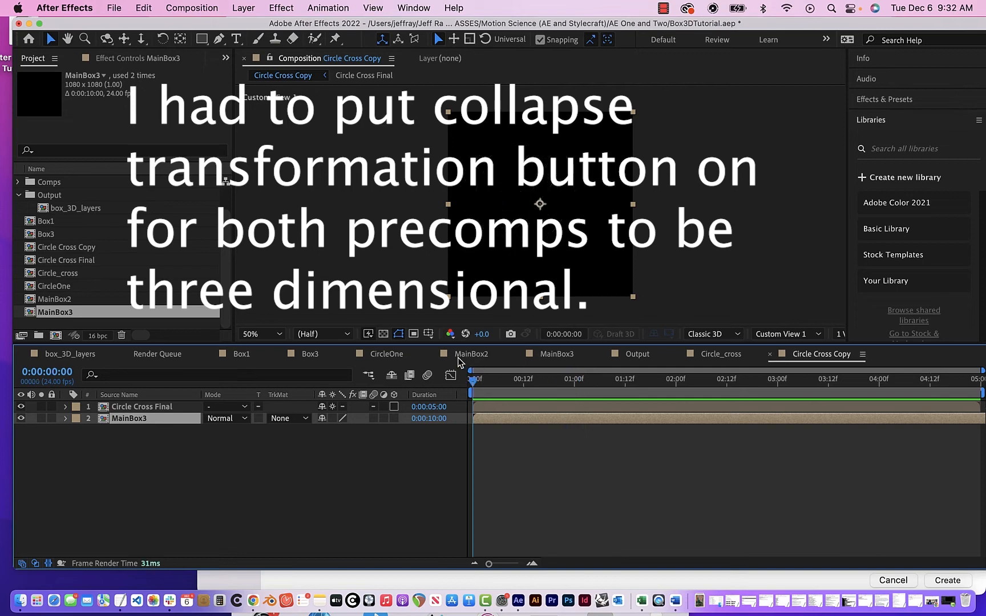
Step: Enable Collapse Transformations on the MainBox3 layer, preview the animation, and return the playhead to 0:00:00:00
click(333, 418)
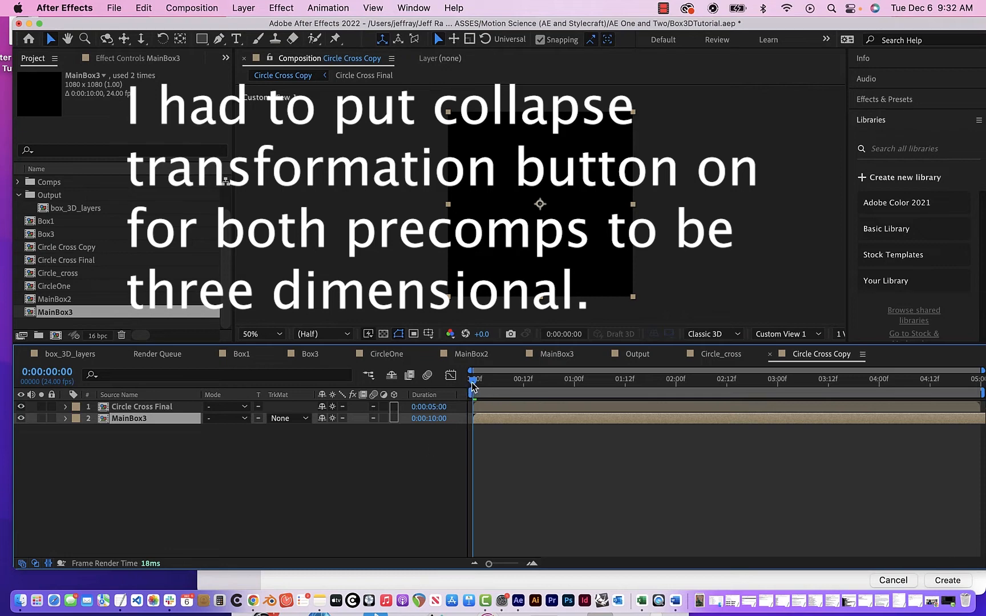
key(space)
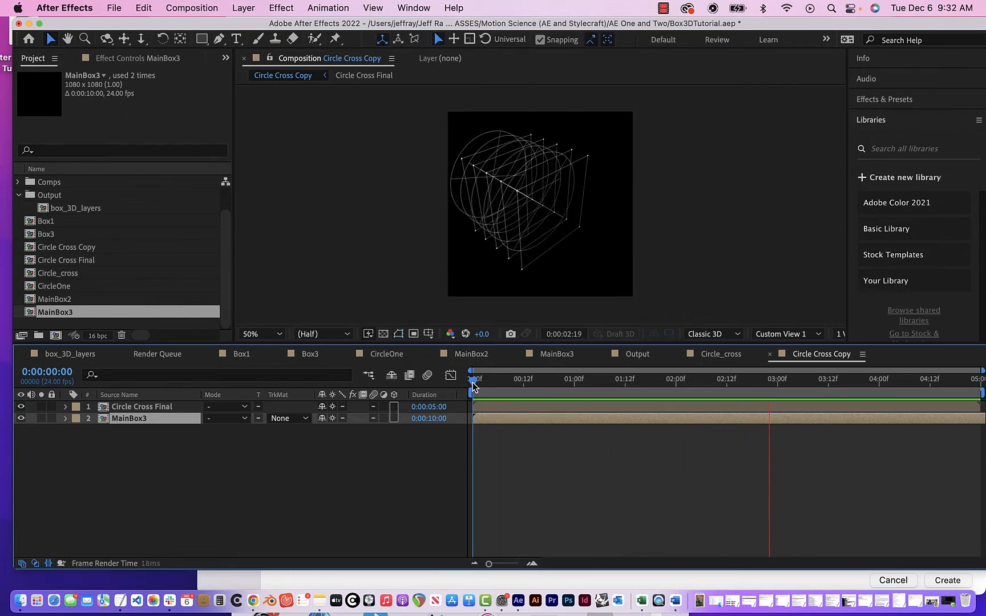
key(space)
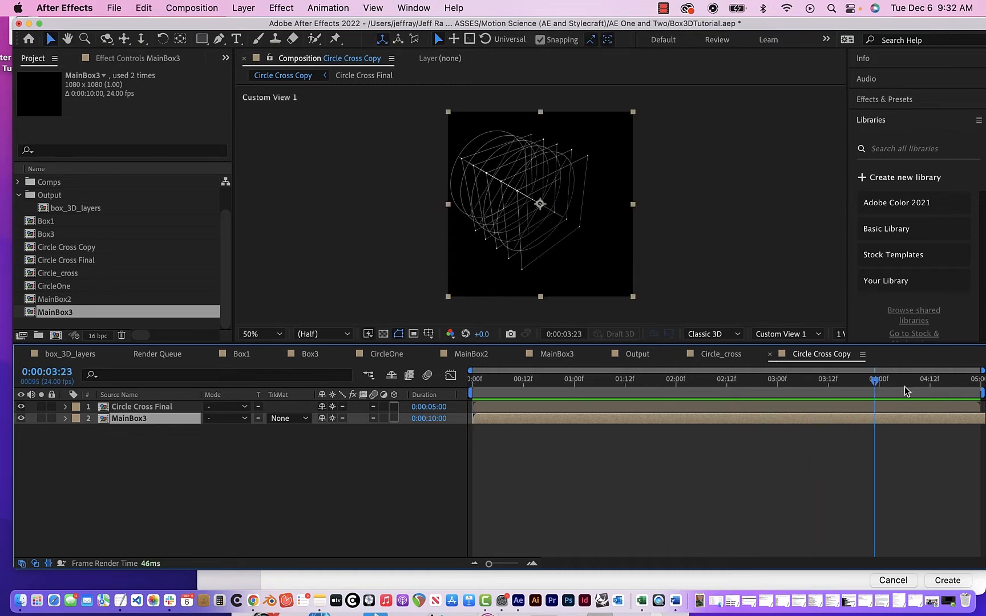
drag(876, 381, 472, 382)
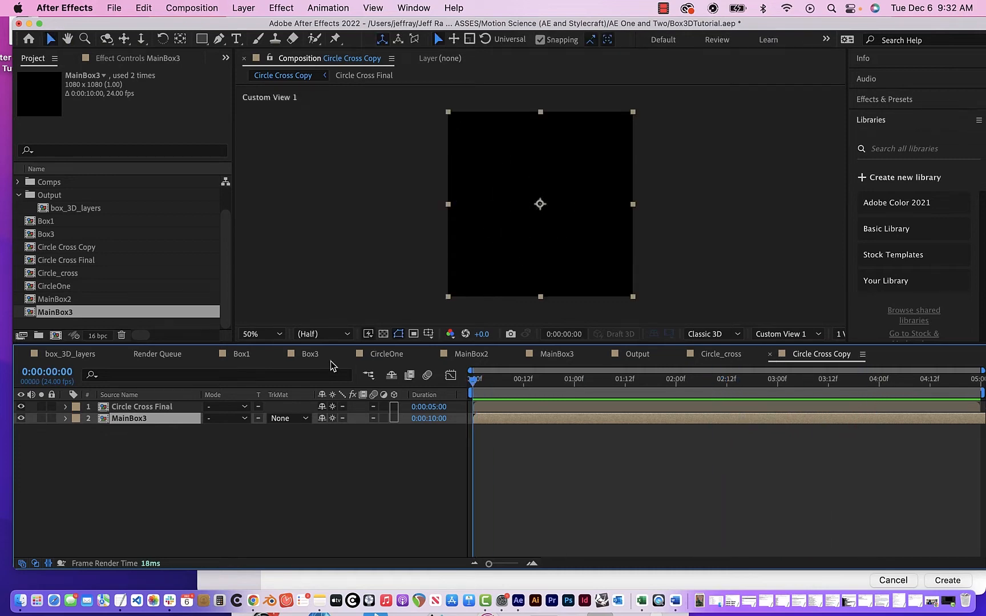
Step: Add Canals copy.mp3 from the Assets Audio folder to Circle Cross Copy as the top layer
click(19, 194)
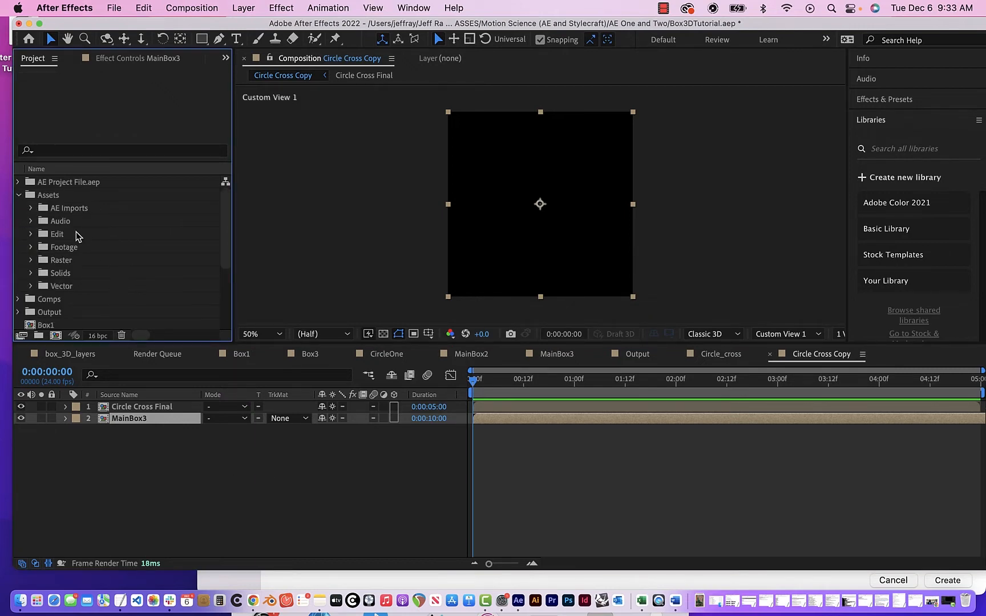
click(31, 221)
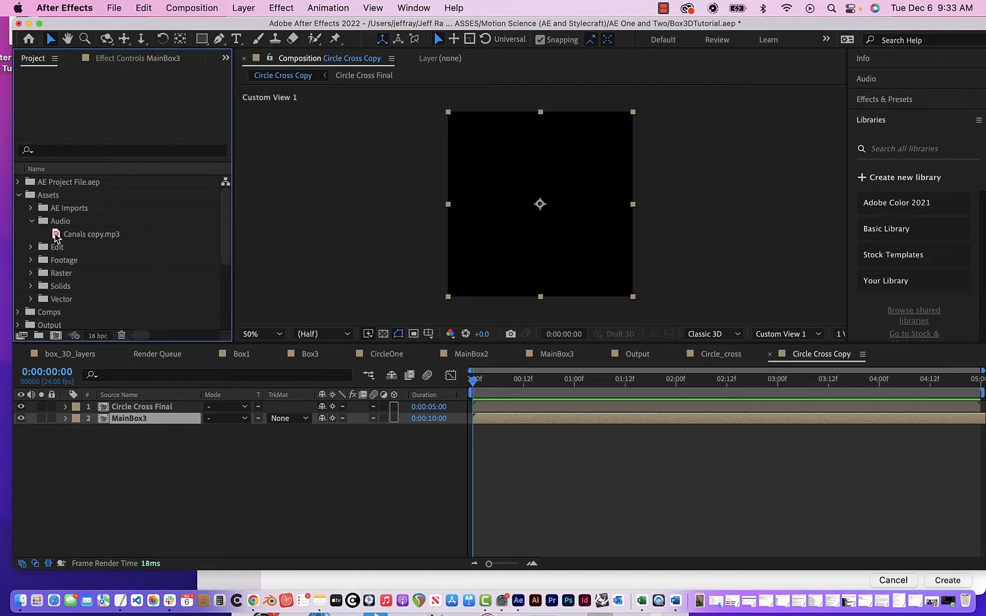
click(56, 237)
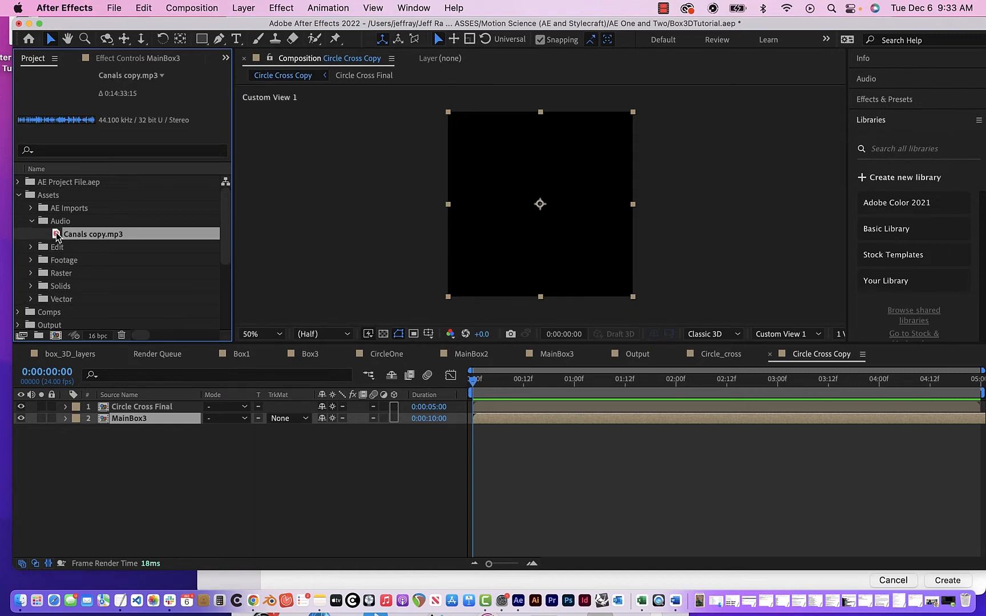
drag(57, 237, 78, 406)
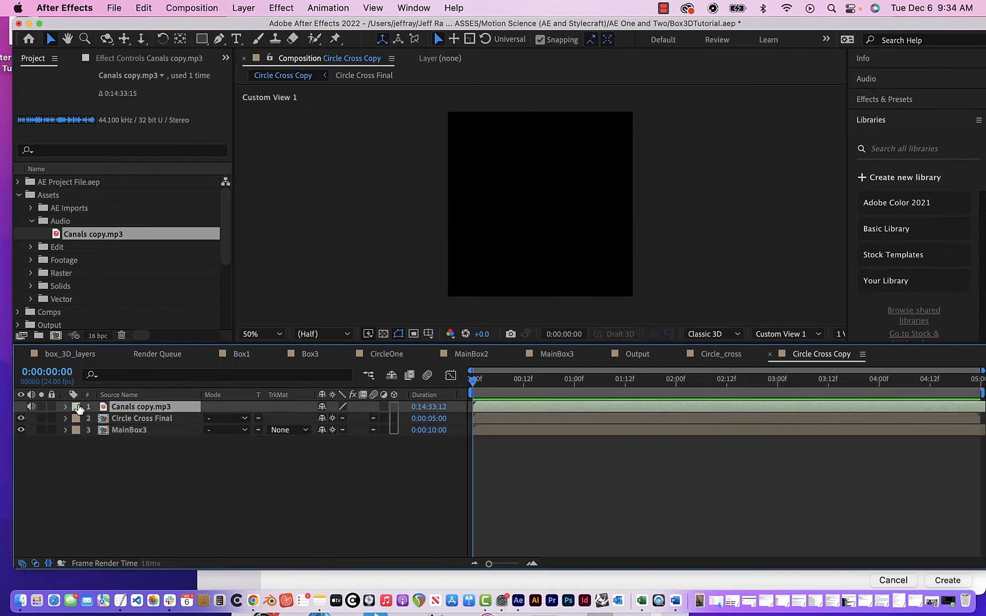
click(108, 467)
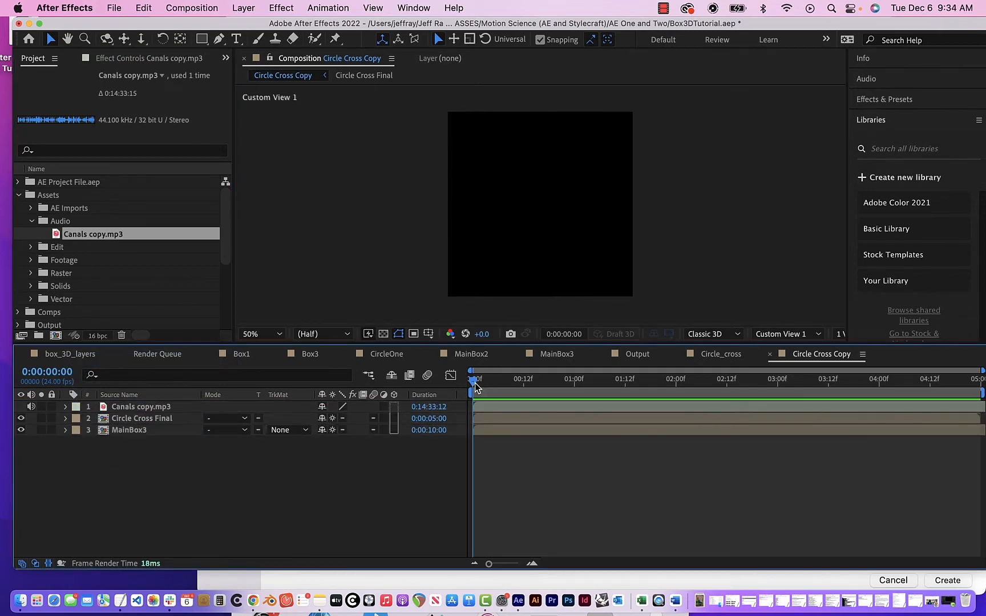
Step: Preview the Circle Cross Copy animation with its audio, then scrub through the timeline from the start
key(space)
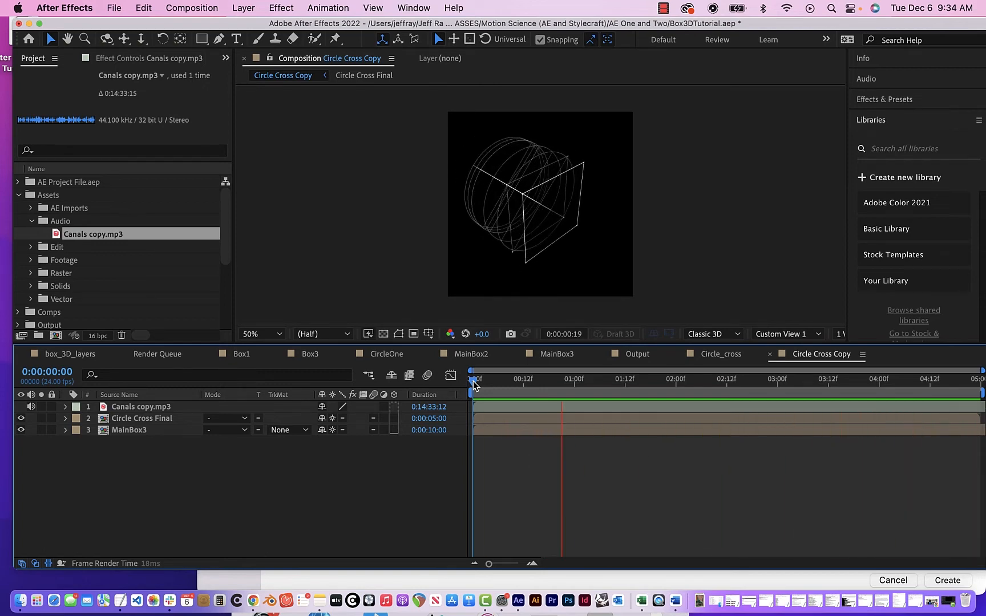
key(space)
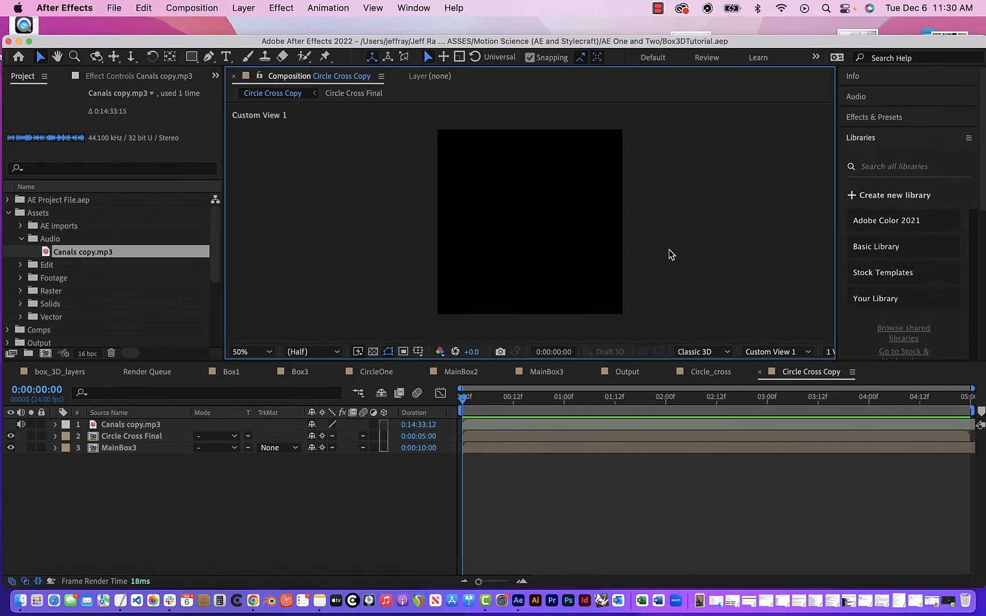
click(463, 401)
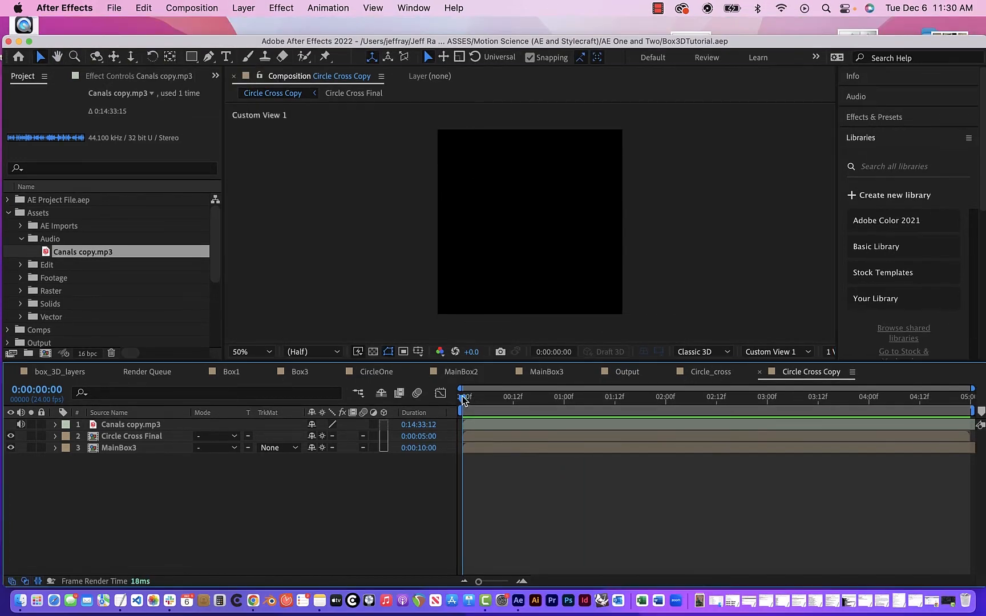
drag(462, 400, 624, 425)
drag(688, 434, 805, 446)
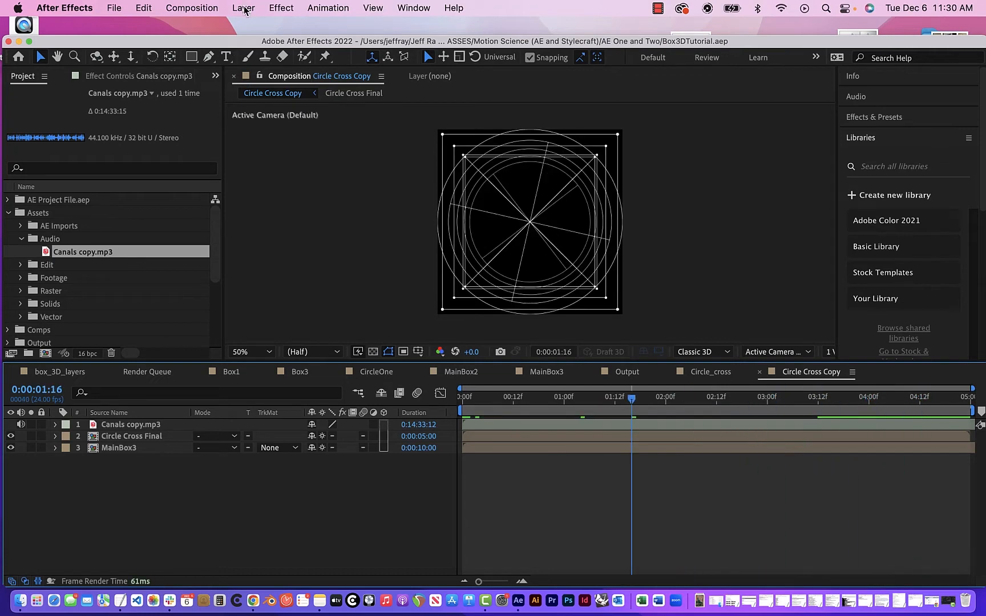
Step: Create a two-node camera named Camera 1 with the preset settings as the top layer of Circle Cross Copy
click(242, 8)
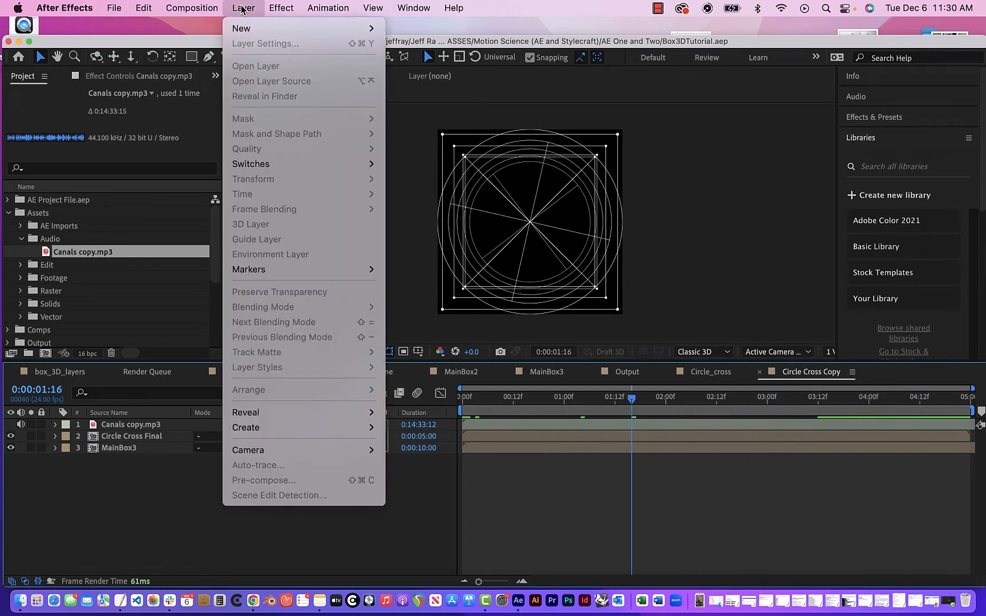
mouse_move(243, 27)
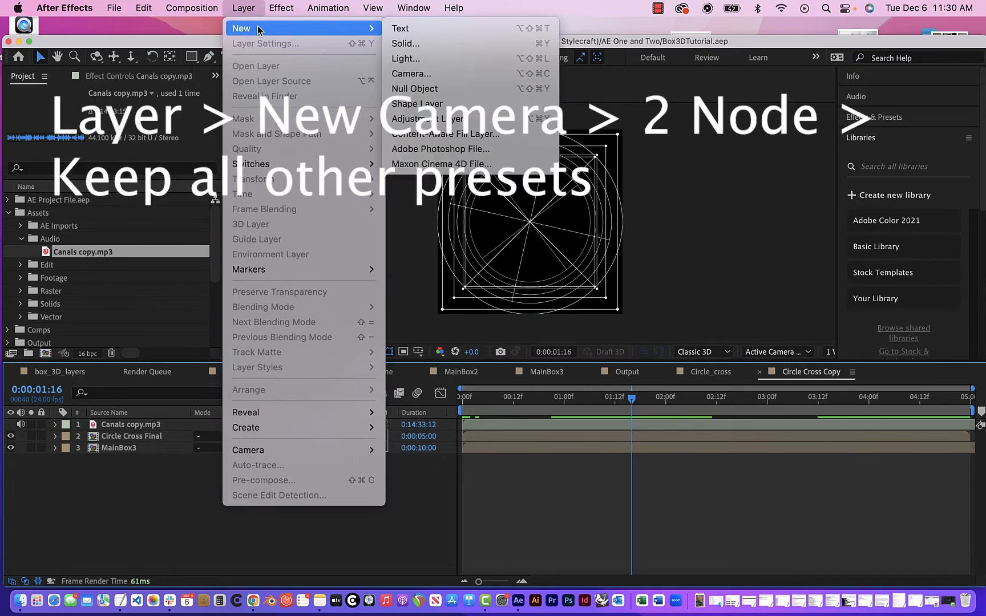
click(470, 74)
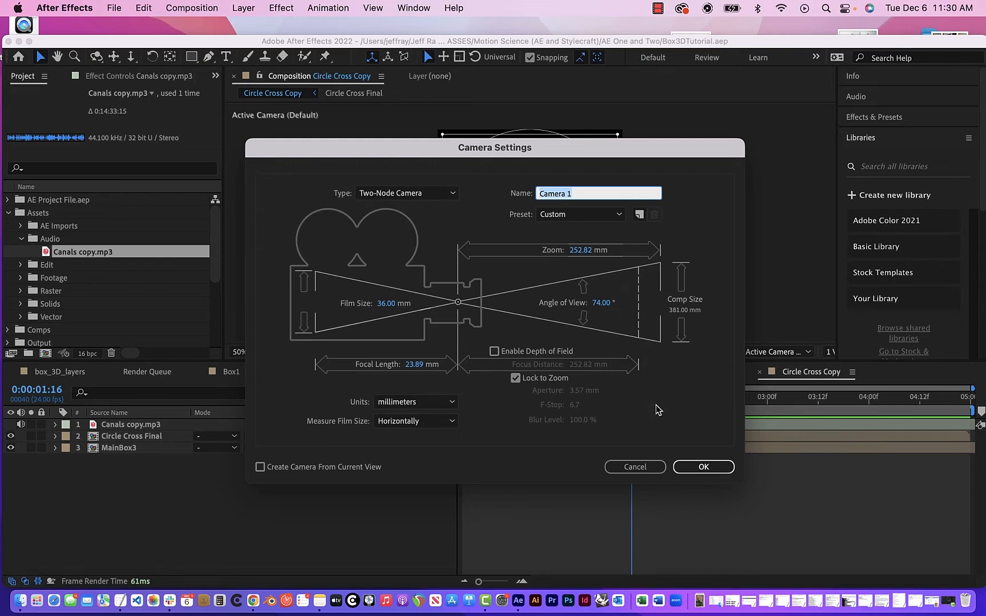
click(704, 467)
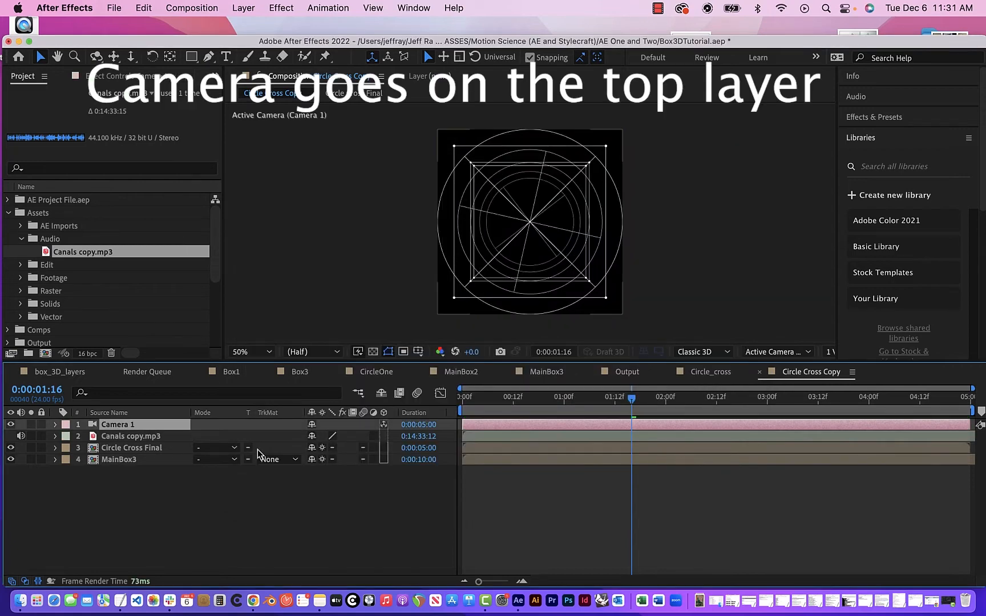
Step: Set the 3D view to Custom View 1 and expand the Camera 1 layer to show its property groups
click(808, 351)
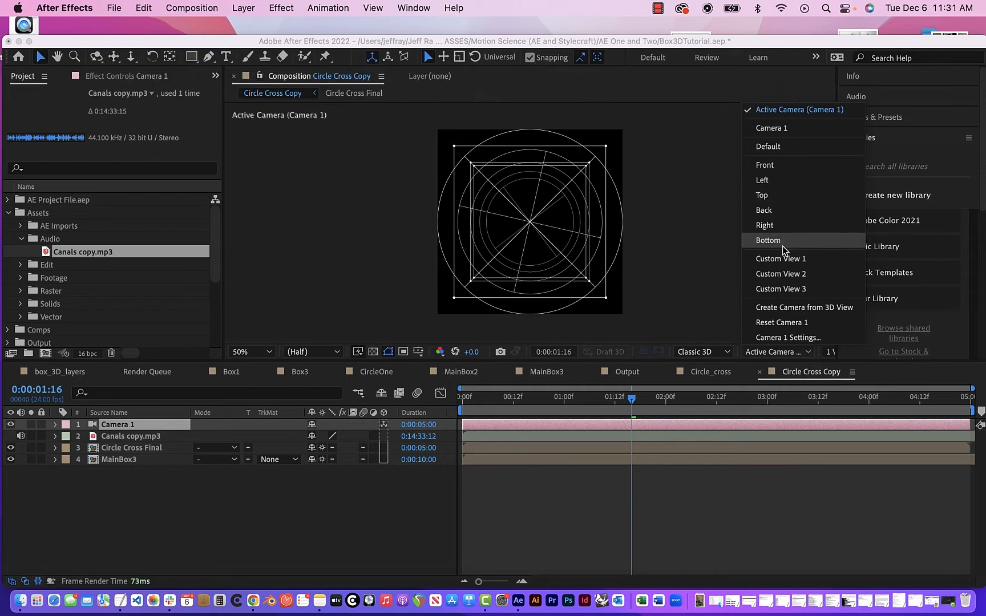
click(785, 260)
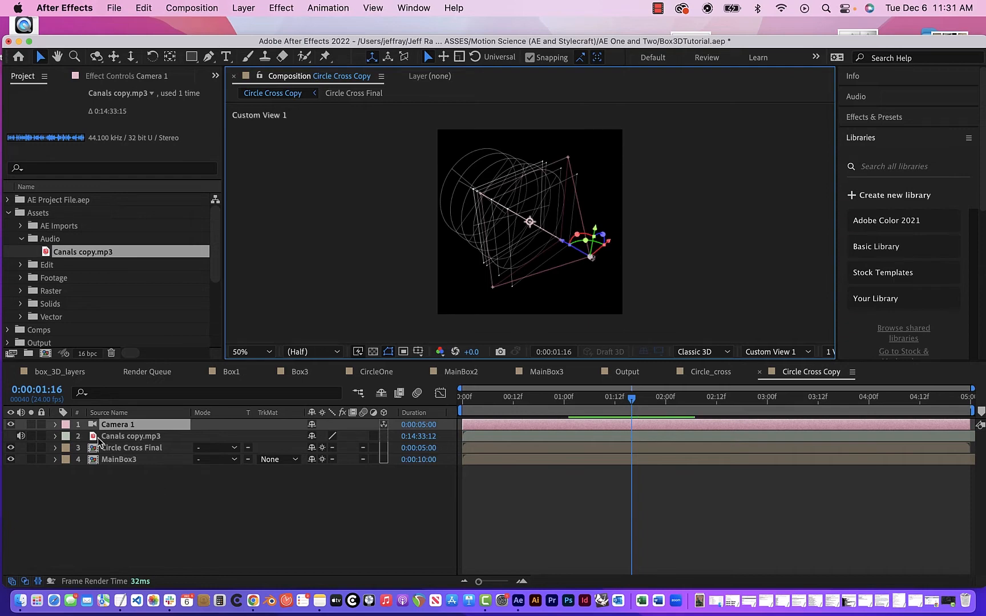
click(56, 436)
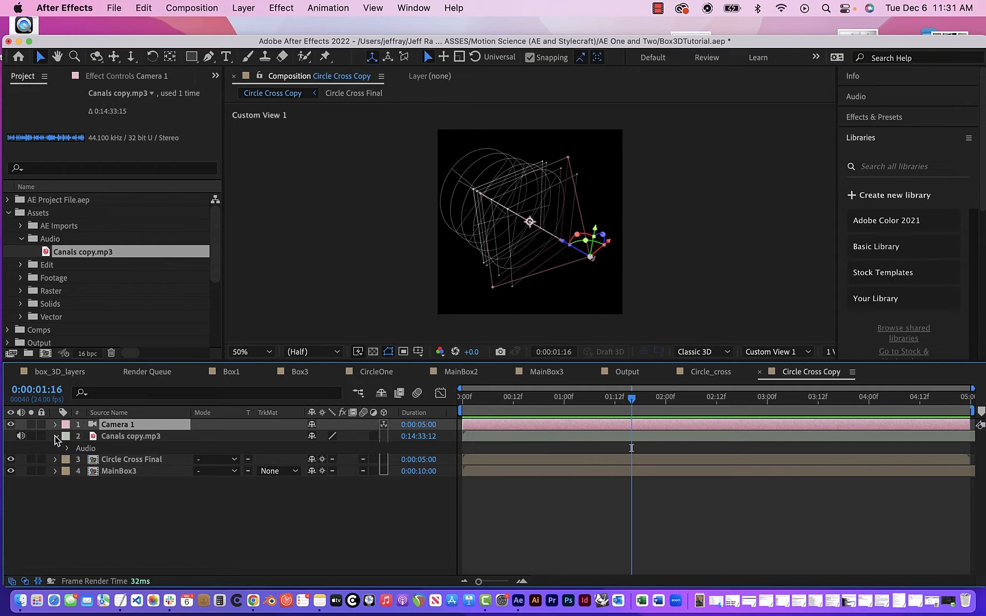
click(55, 436)
click(55, 425)
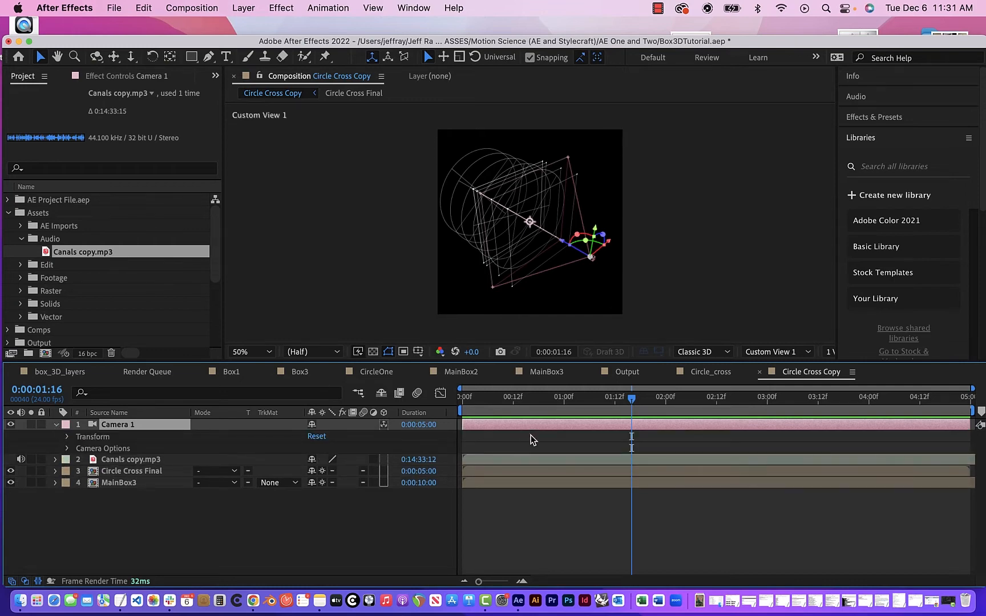
Step: Enlarge the composition viewer in height and width, and switch its layout to 2 Views
drag(525, 362, 531, 432)
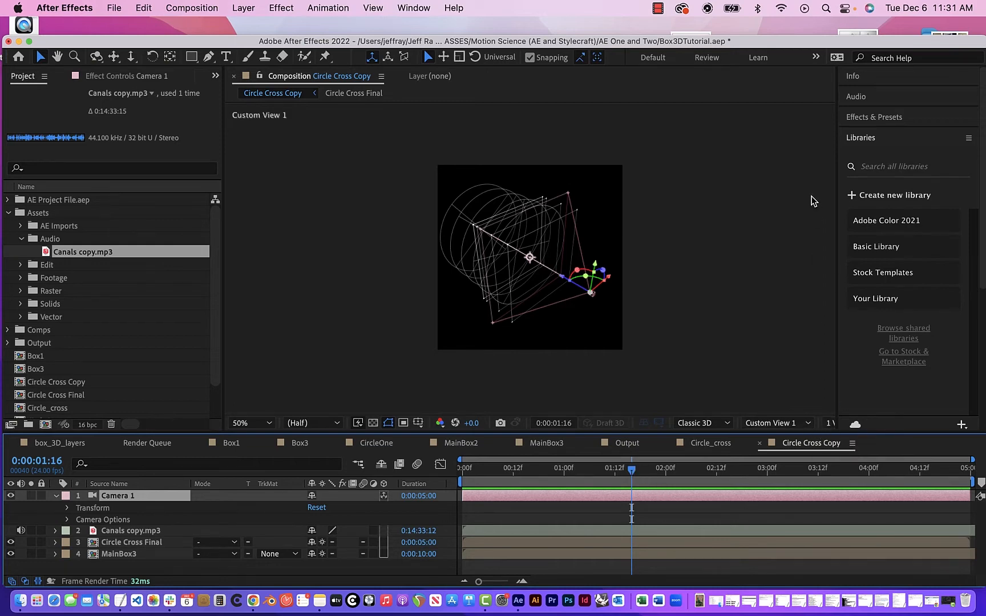
drag(839, 308, 900, 335)
click(890, 423)
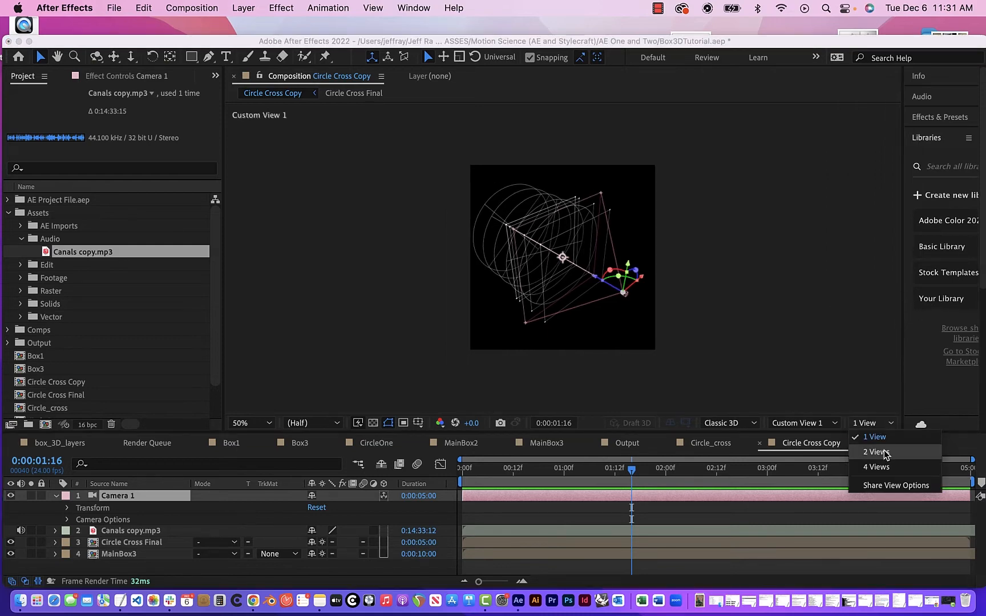
click(884, 451)
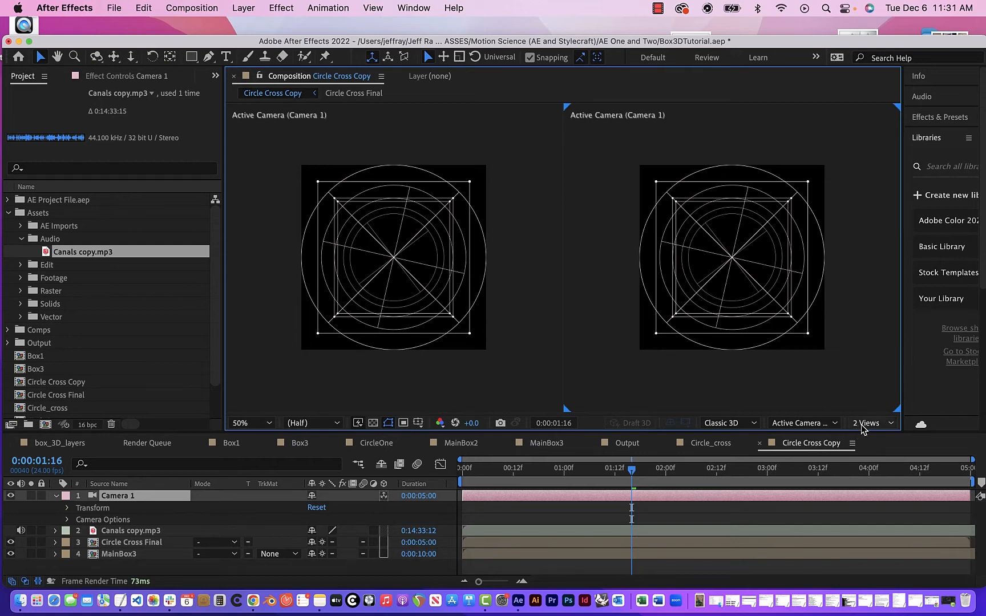
Step: Try Custom View 2 in the second viewer, then set that viewer to Custom View 1 beside the active camera view
click(746, 281)
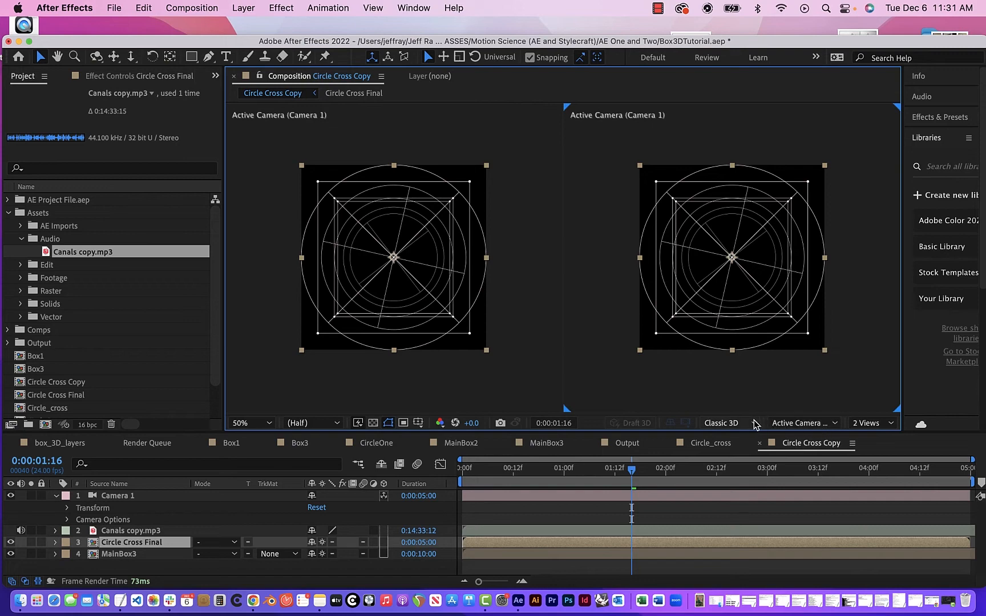
click(890, 424)
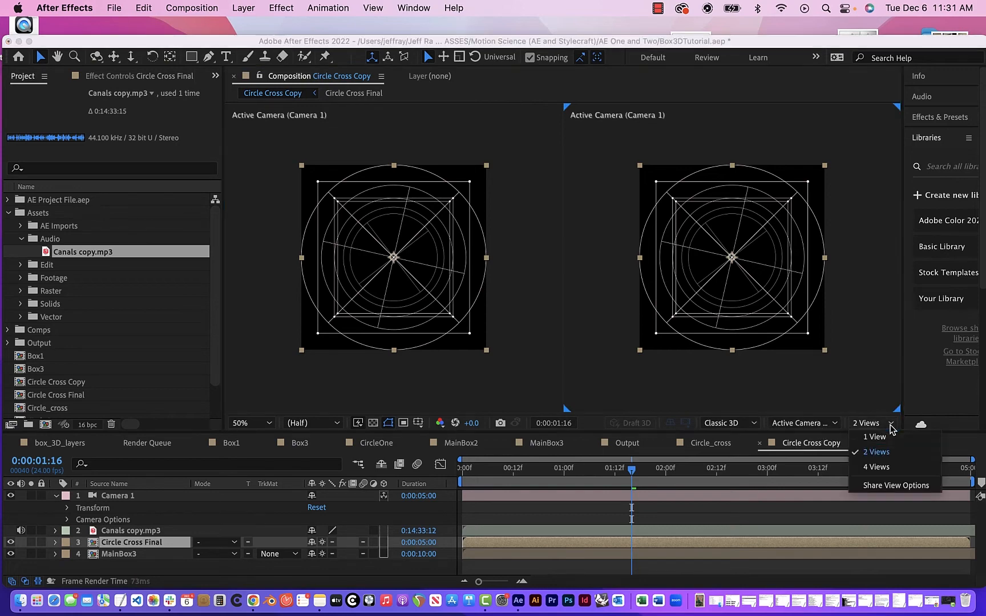
click(891, 424)
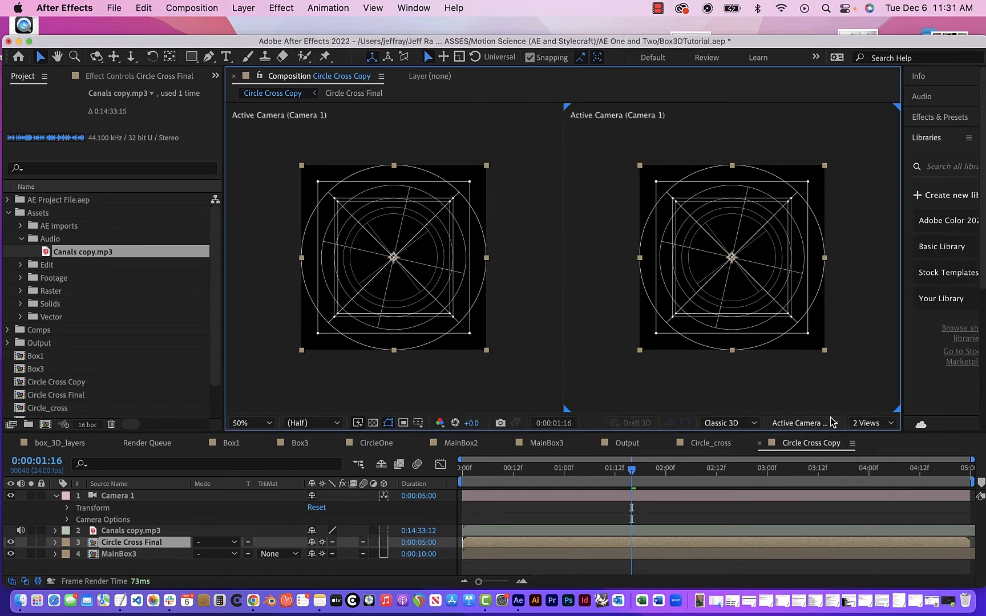
click(803, 423)
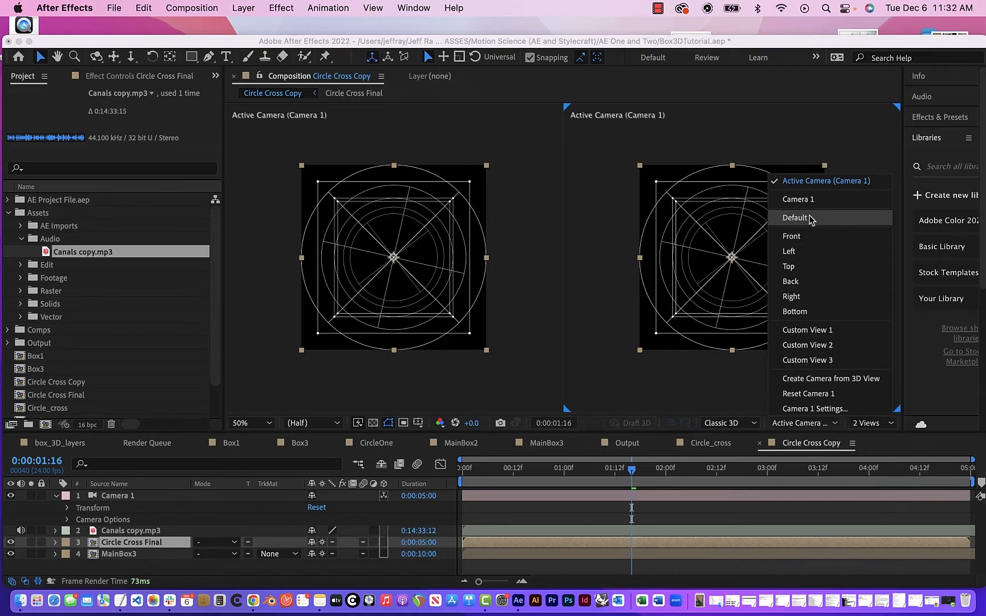
click(823, 345)
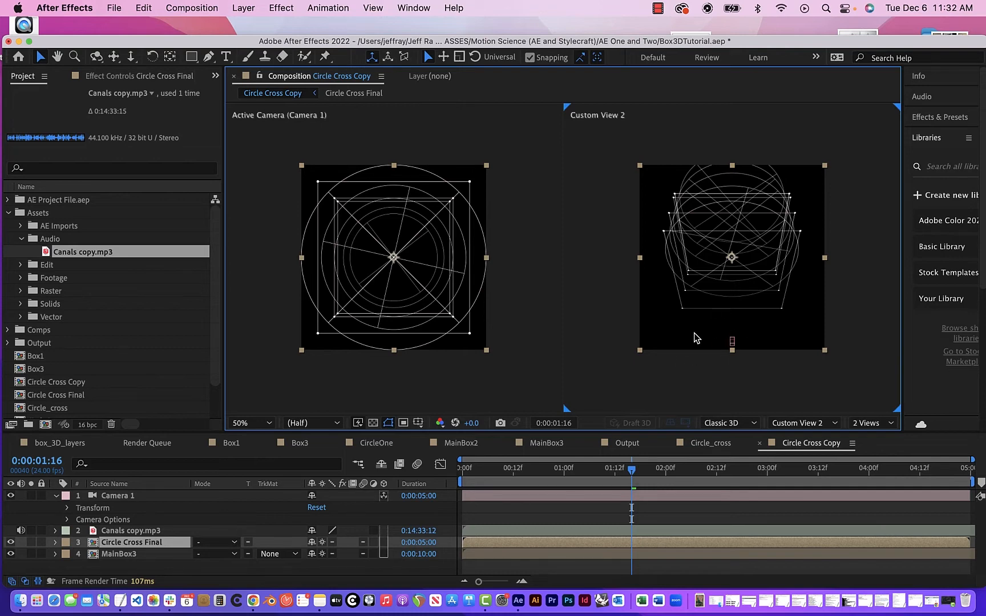
click(835, 423)
click(831, 330)
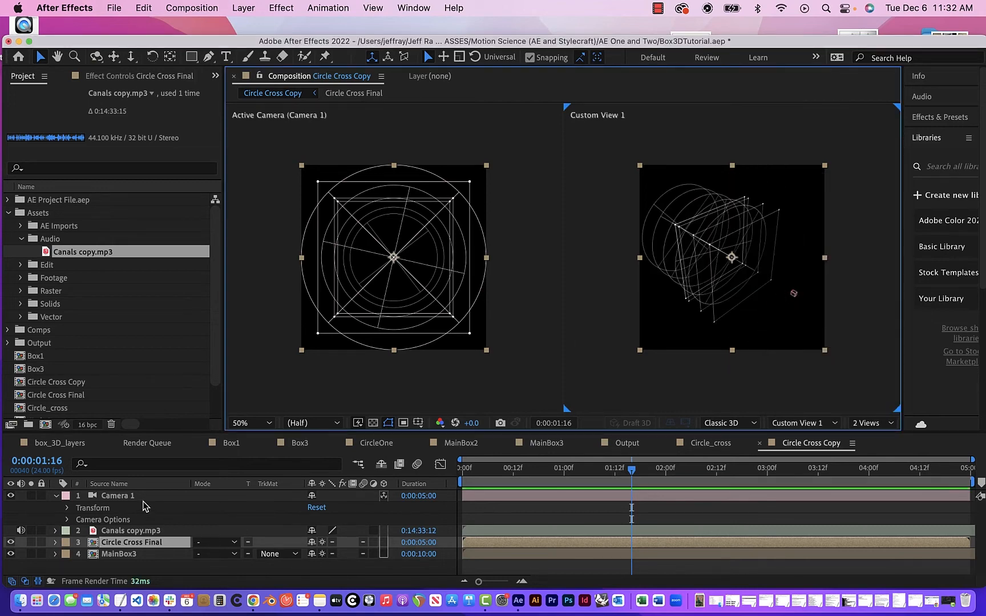
Step: Set Camera 1's Z position to -901.7 and enable Position keyframing at 0:00:00:00
click(126, 496)
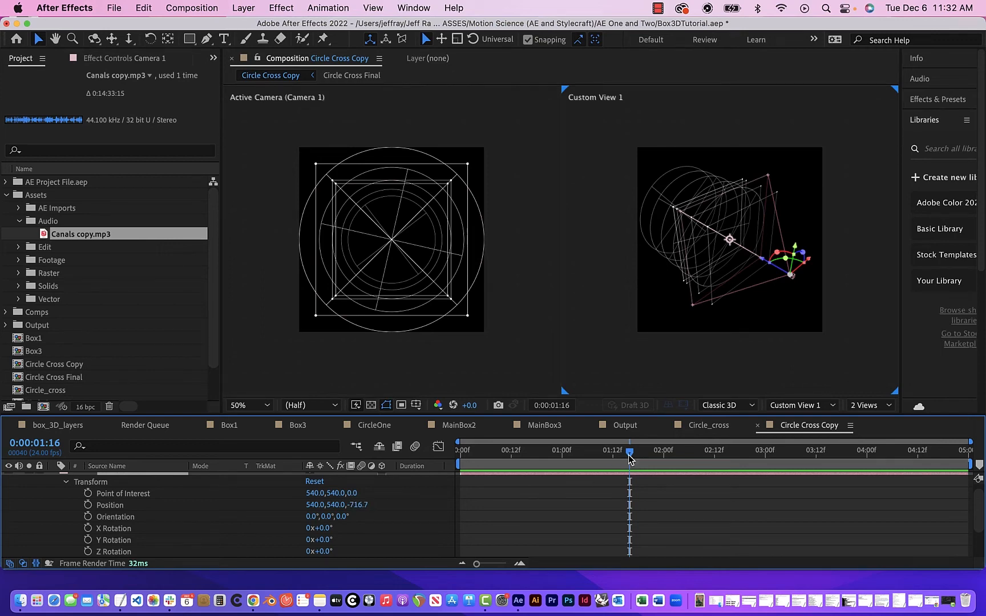
drag(630, 458, 401, 468)
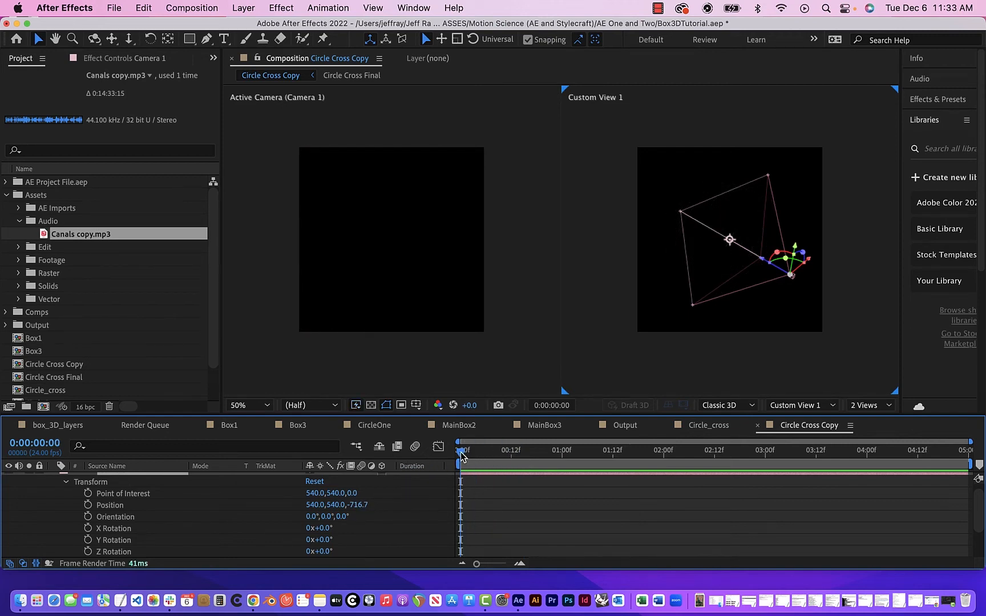
drag(460, 455, 512, 459)
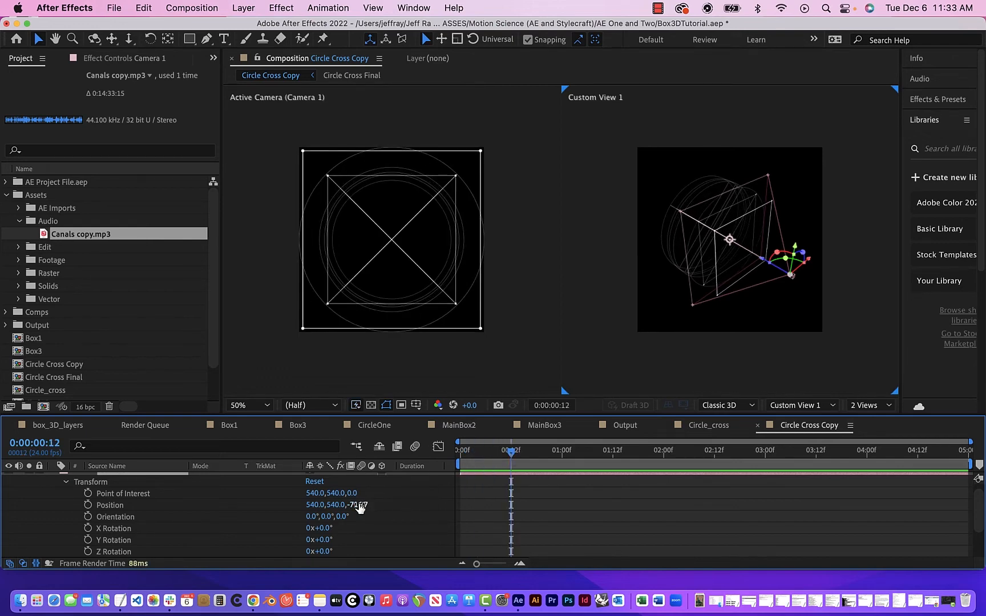
drag(361, 505, 219, 489)
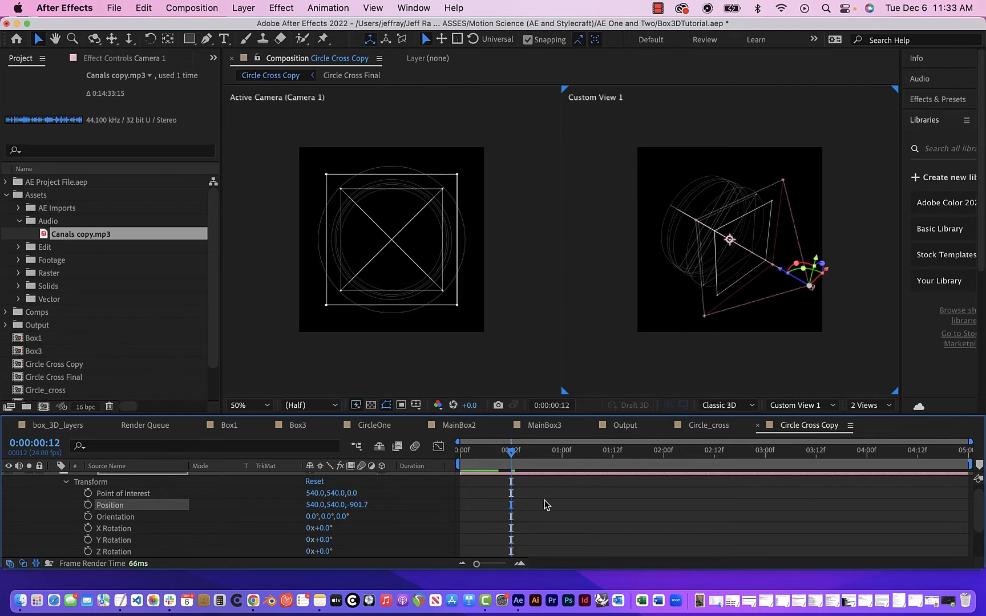
drag(513, 455, 442, 460)
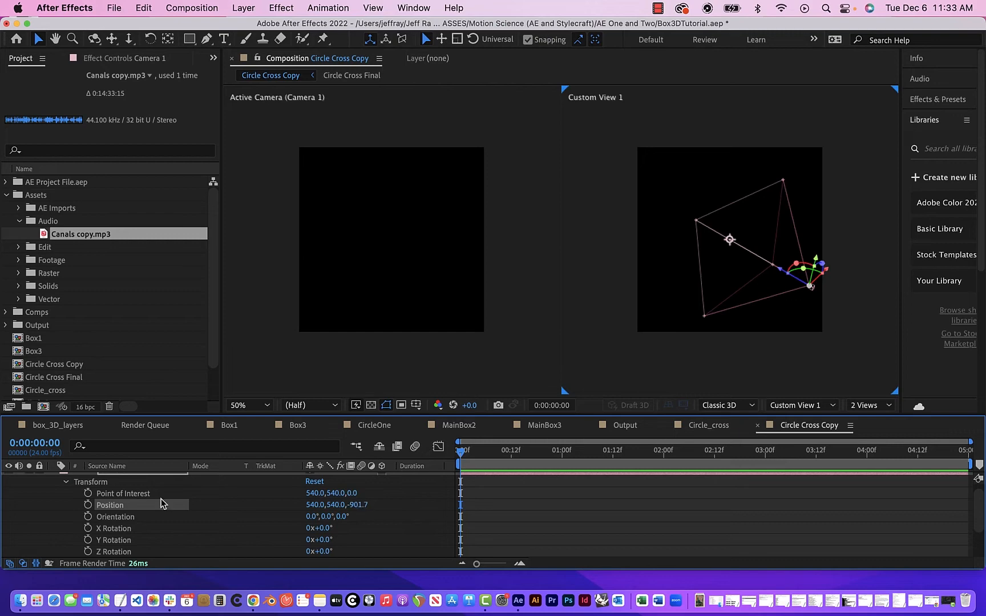
click(88, 506)
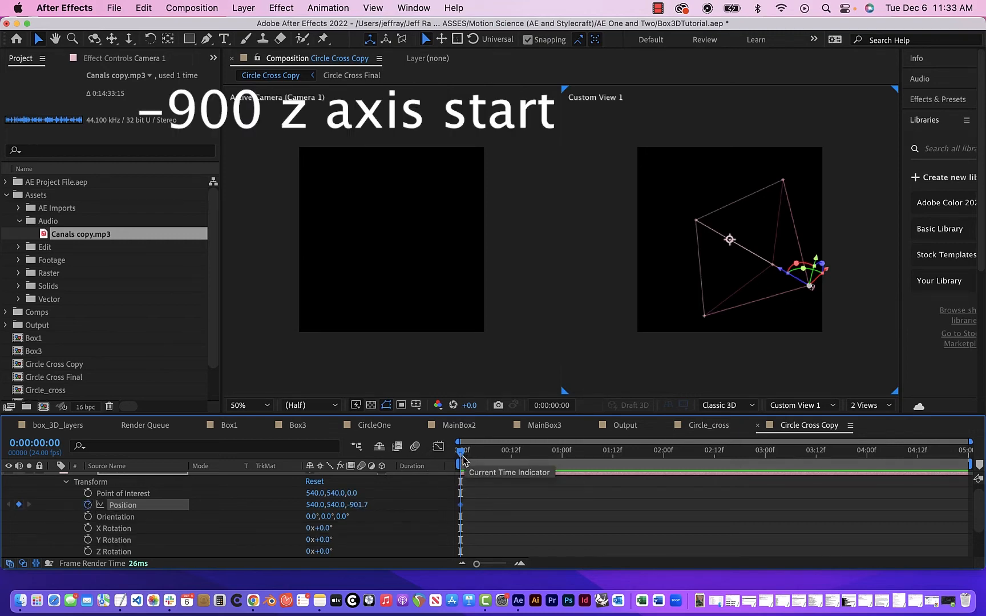
Step: Keyframe Camera 1's Z position to -675.7 at 0:00:01:12, then return the playhead to 0:00:00:00
drag(462, 456, 615, 460)
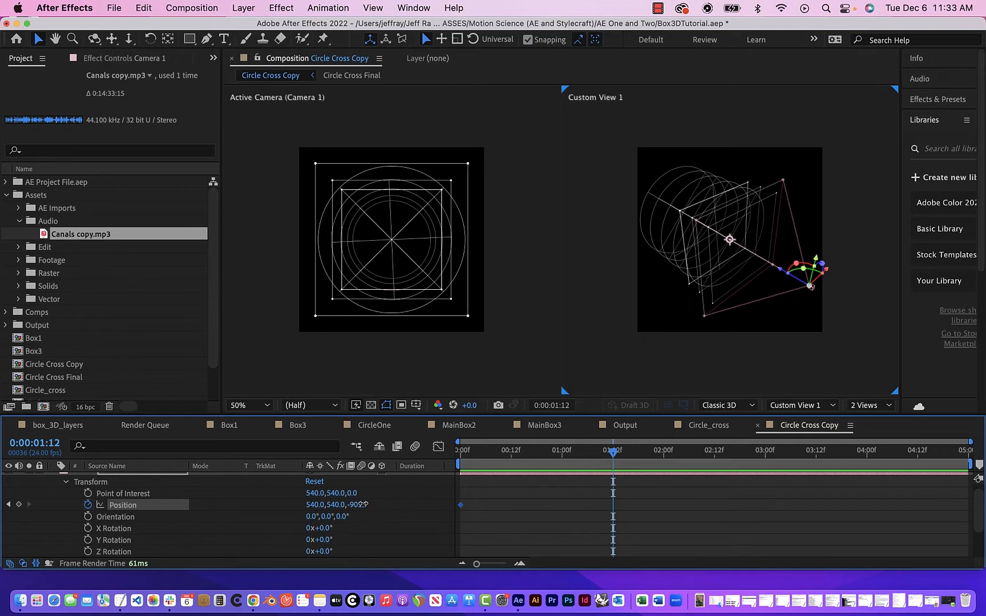
drag(360, 504, 526, 510)
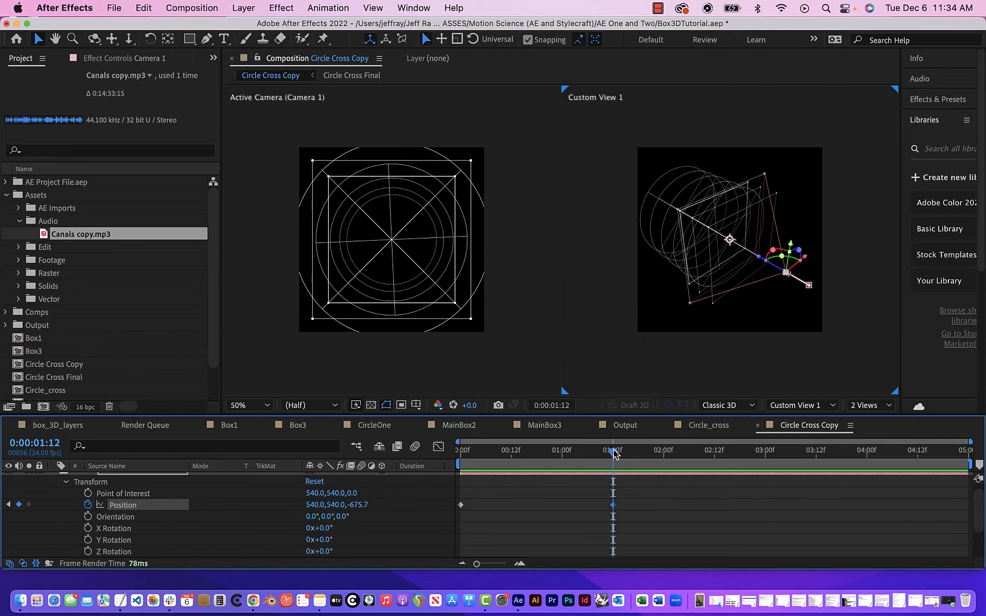
drag(614, 454, 392, 441)
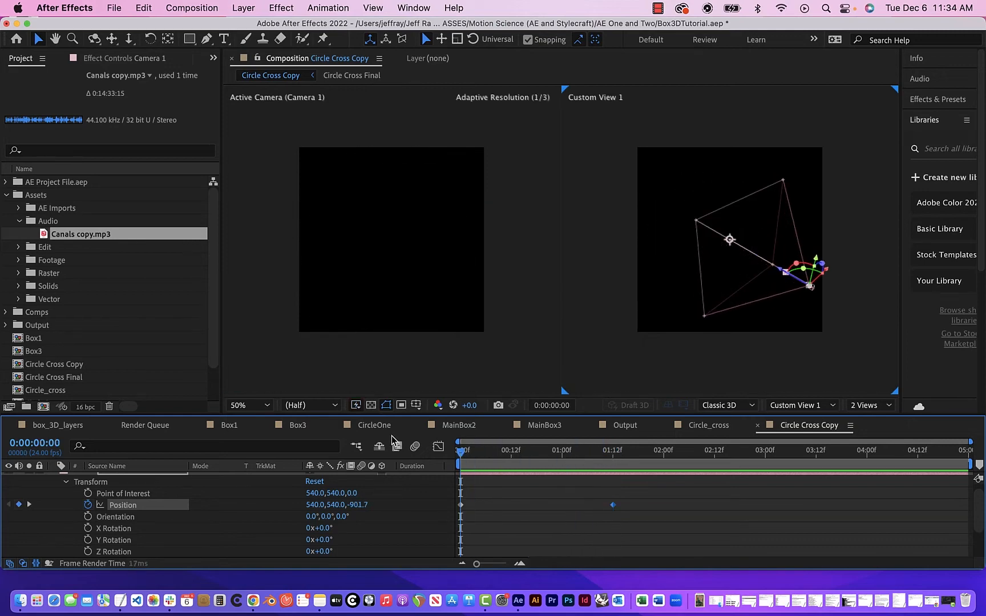
Step: Preview Camera 1's push-in animation from 0:00:00:00 in both views
key(space)
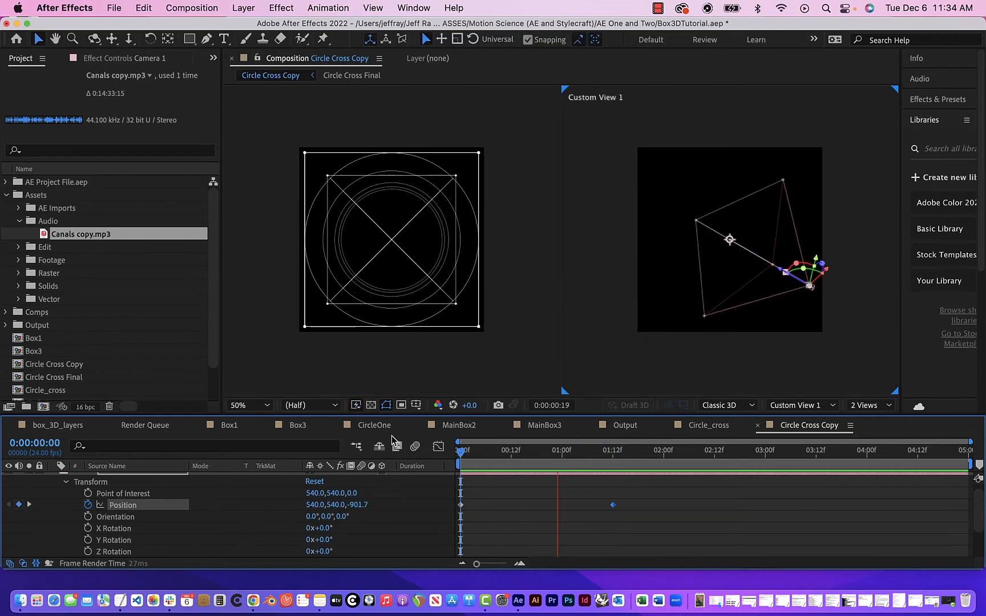
key(space)
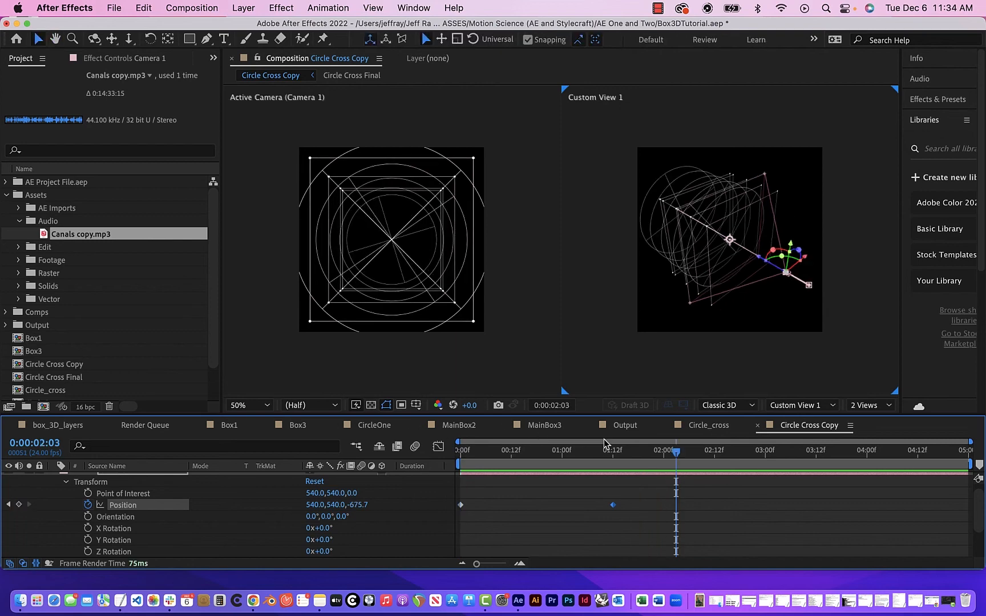
Step: Try Camera 1's Y position at 545 at 0:00:01:12, then restore it to 540
drag(635, 458, 613, 461)
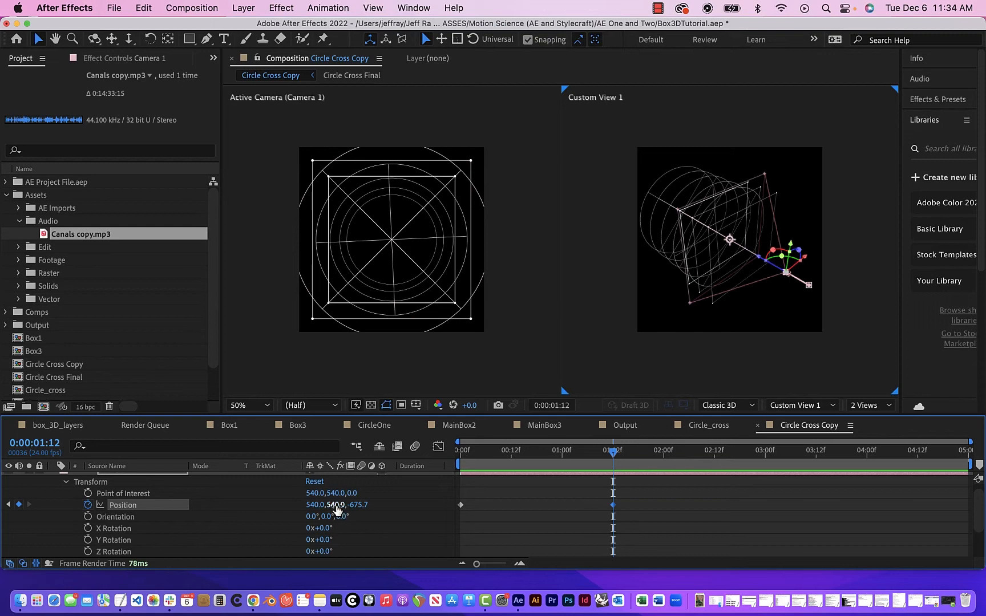
mouse_move(334, 503)
mouse_down()
mouse_move(330, 410)
mouse_move(341, 505)
mouse_up()
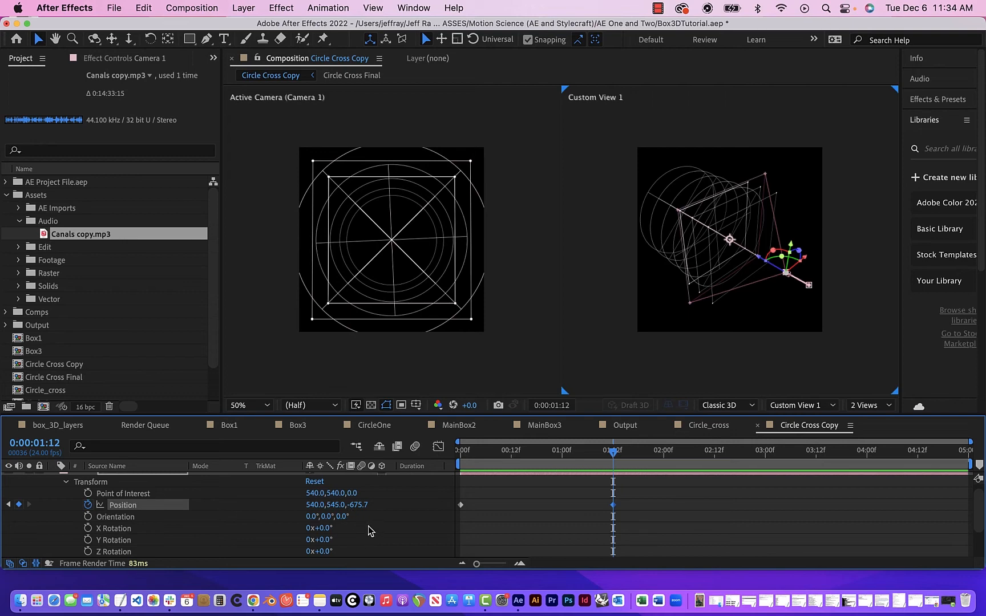
click(335, 506)
text(5)
Step: Keyframe Camera 1's Z position to -900.7 at 0:00:02:12 and its Y position to 300 at 0:00:03:12
drag(615, 454, 719, 462)
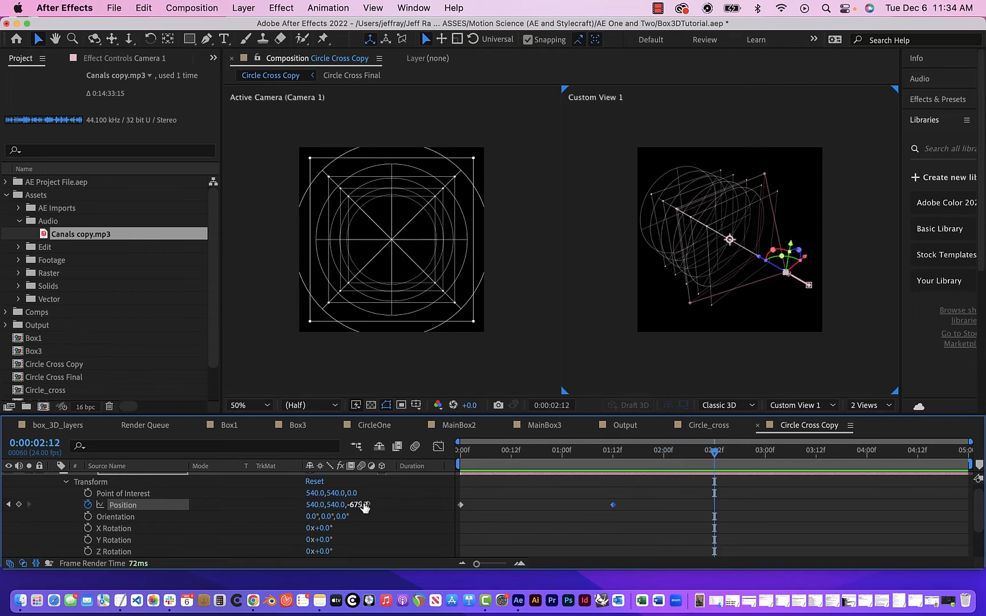
drag(360, 505, 190, 485)
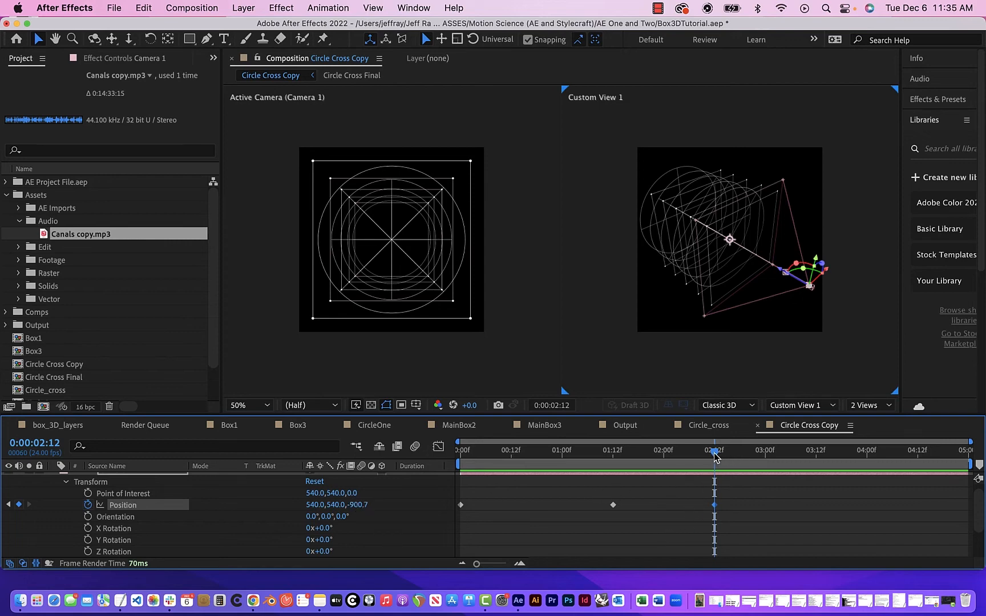
drag(716, 453, 819, 466)
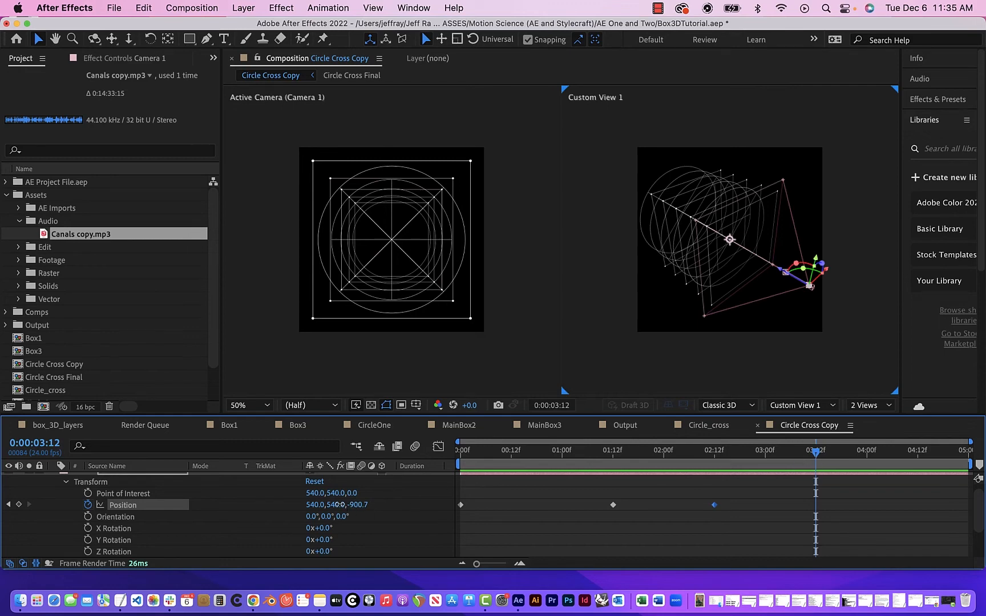
drag(339, 504, 193, 483)
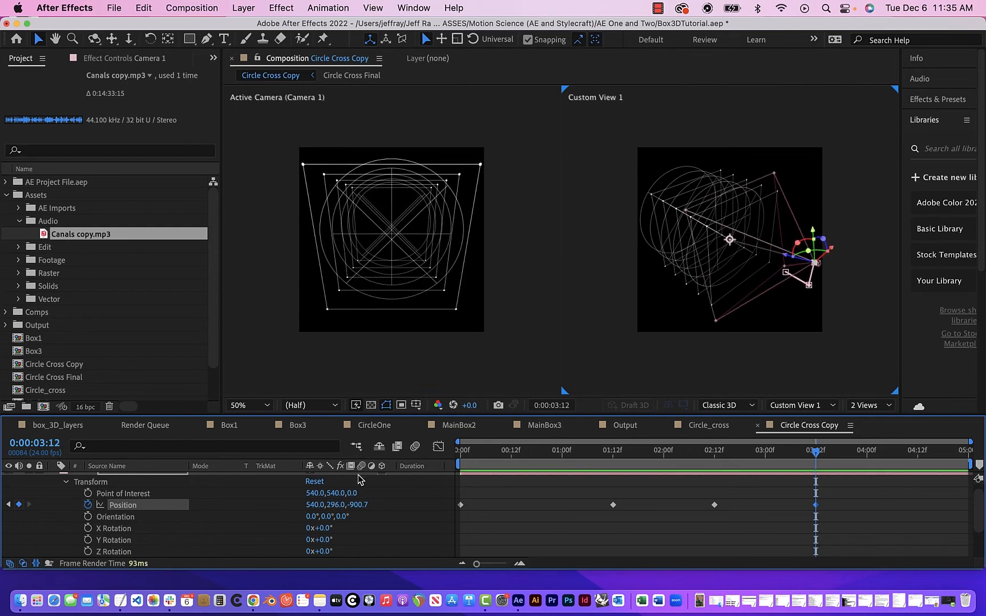
click(335, 505)
text(300)
key(Return)
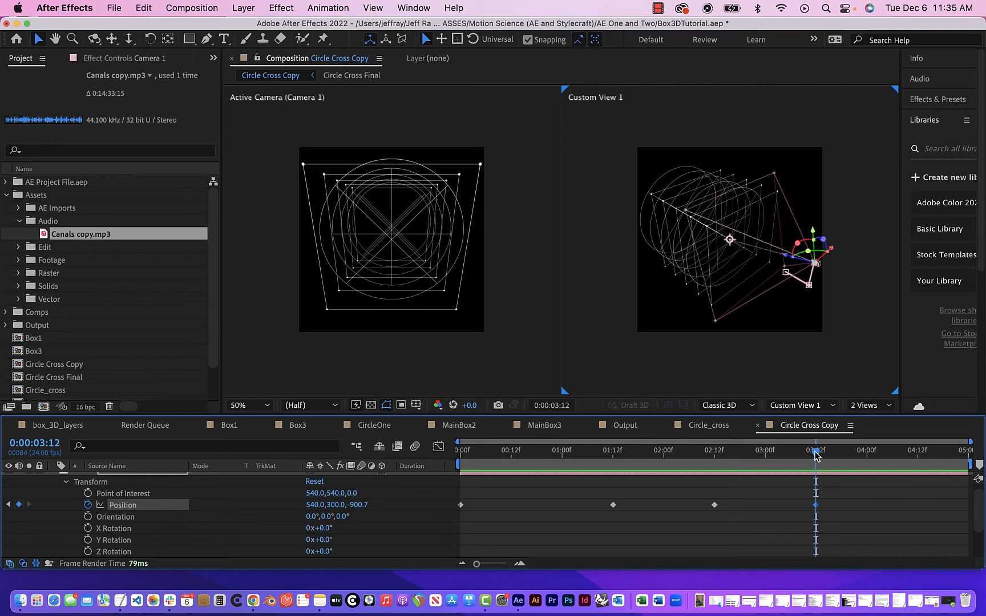
Step: Save the project with the playhead back at 0:00:00:00 and preview the camera animation
drag(816, 451, 391, 427)
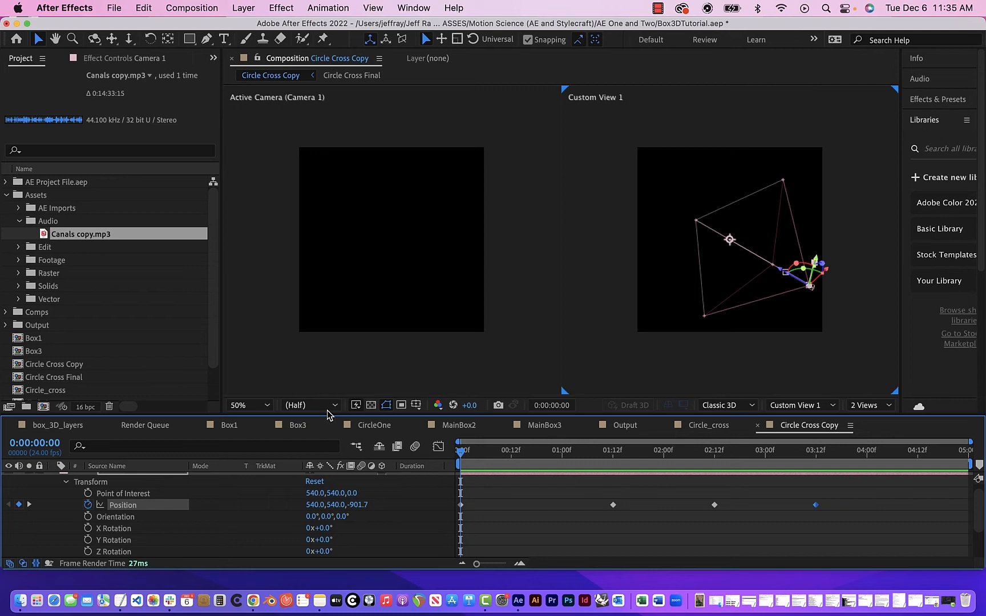
key(cmd+s)
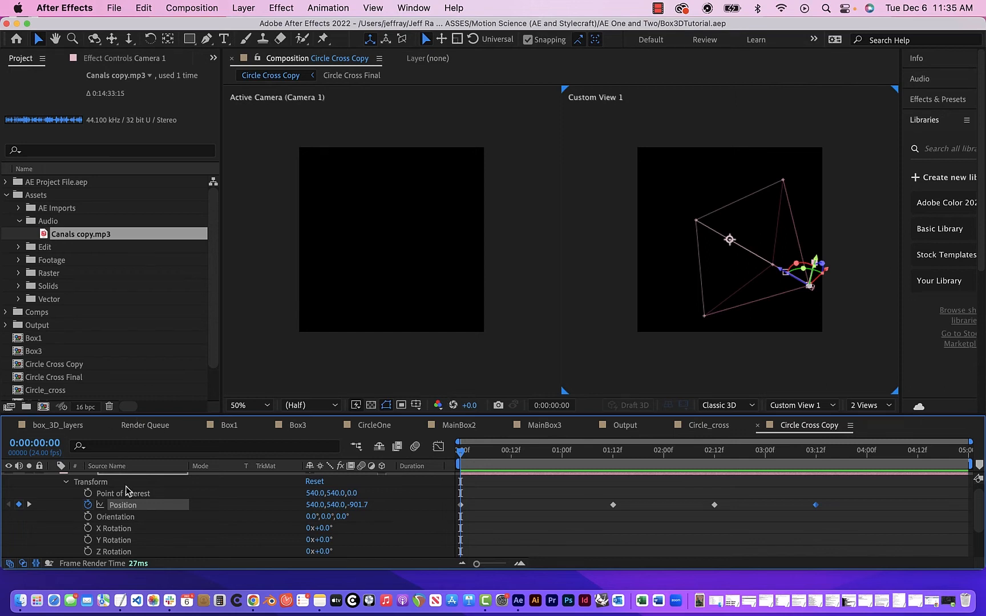
scroll(129, 491, up, 1)
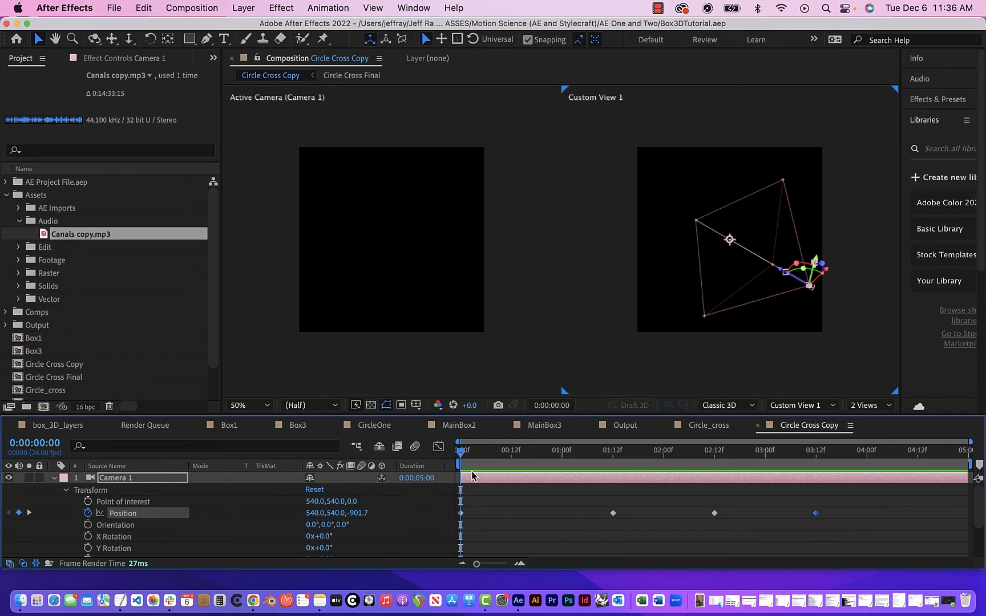
key(space)
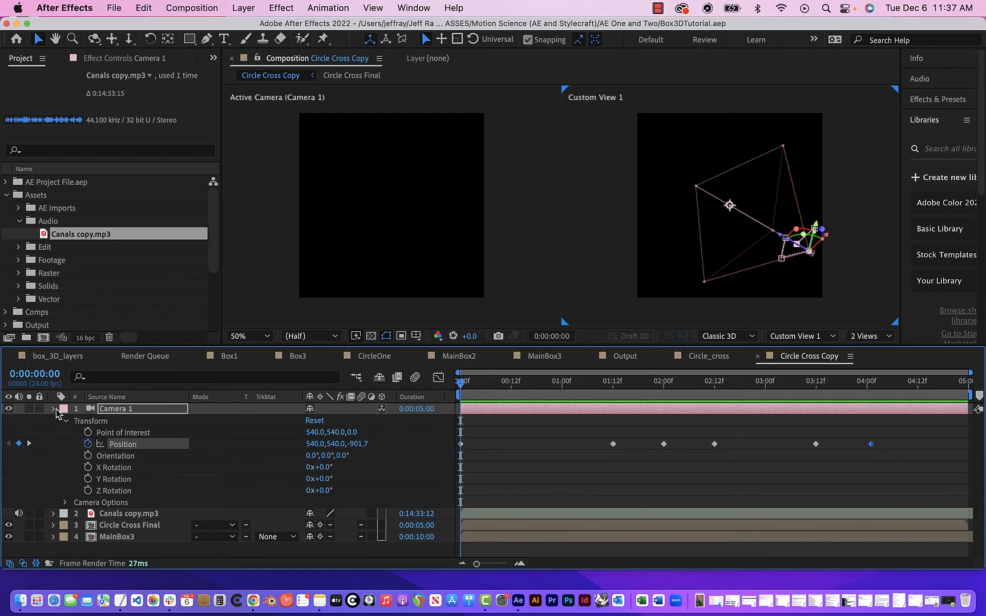
Step: Collapse Camera 1's properties and toggle the display of its Position keyframes alone
click(54, 409)
click(127, 411)
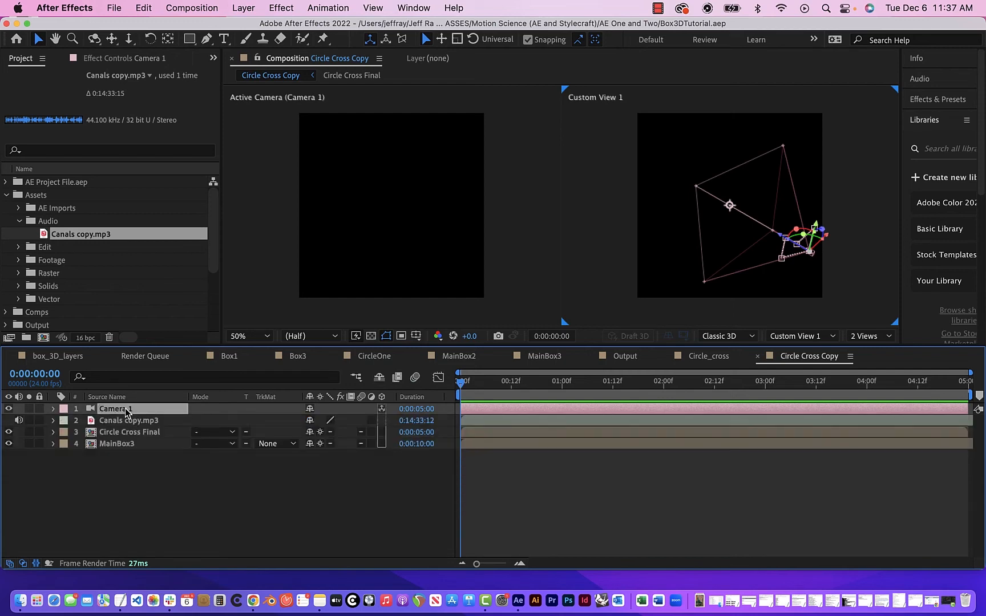
key(p)
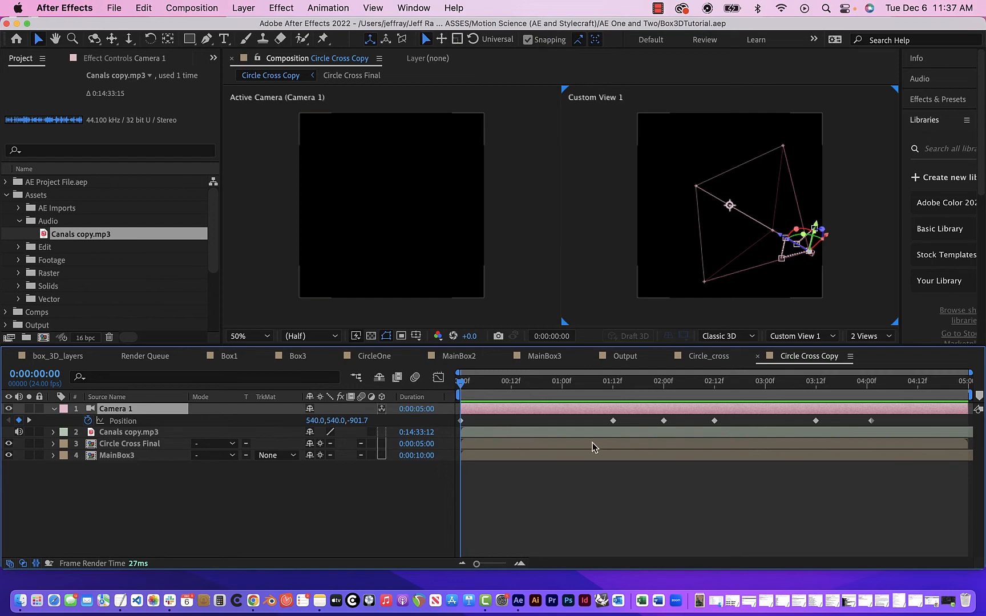
key(p)
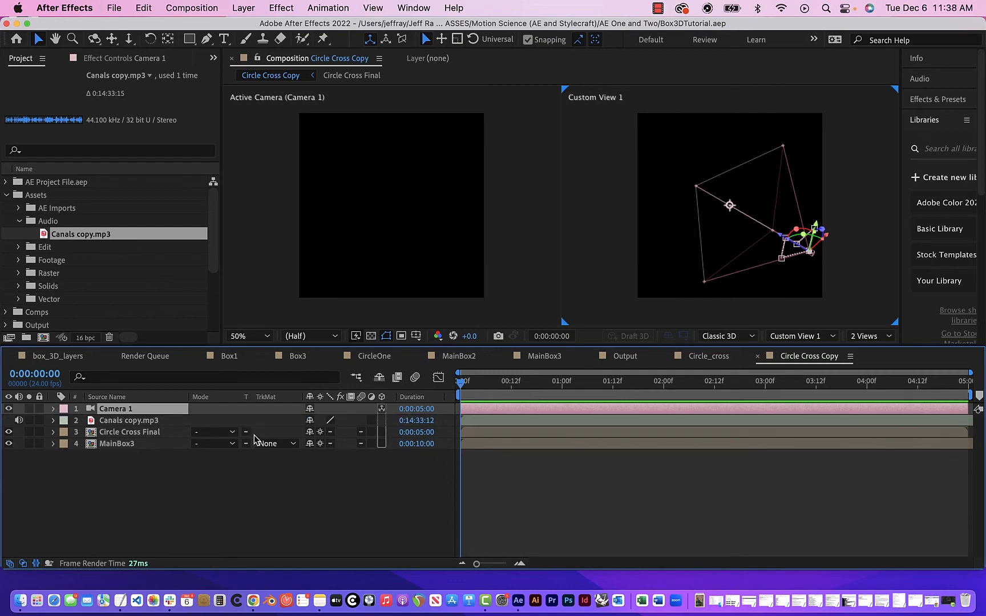
key(p)
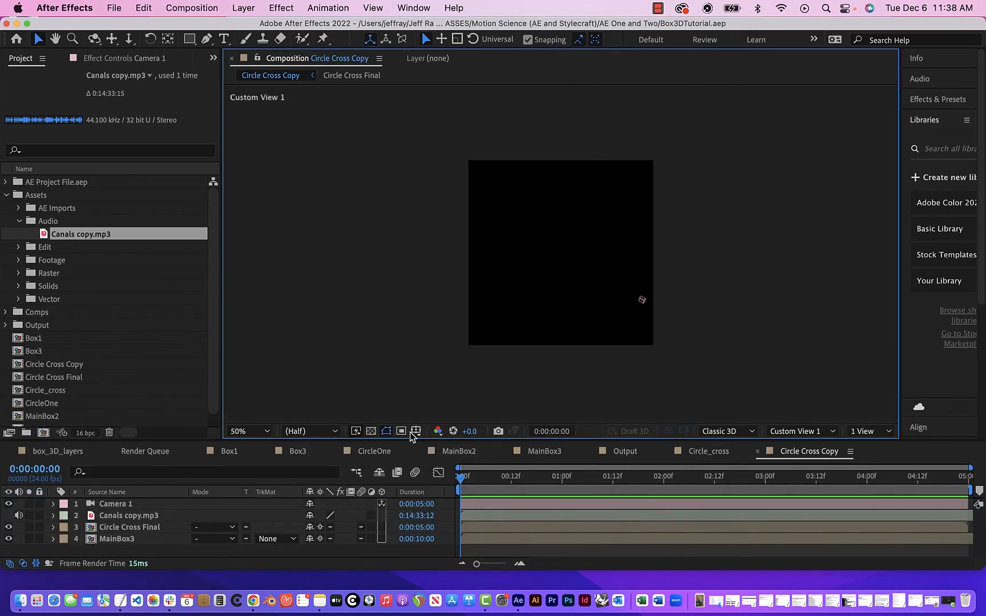
Step: Preview Circle Cross Copy through the active camera and return the playhead to the start
key(space)
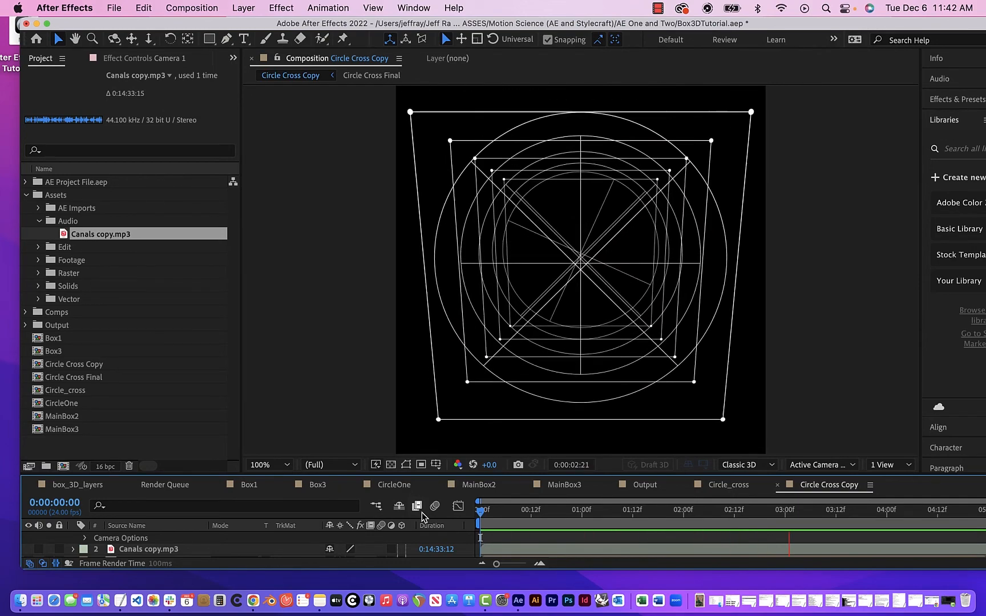
key(space)
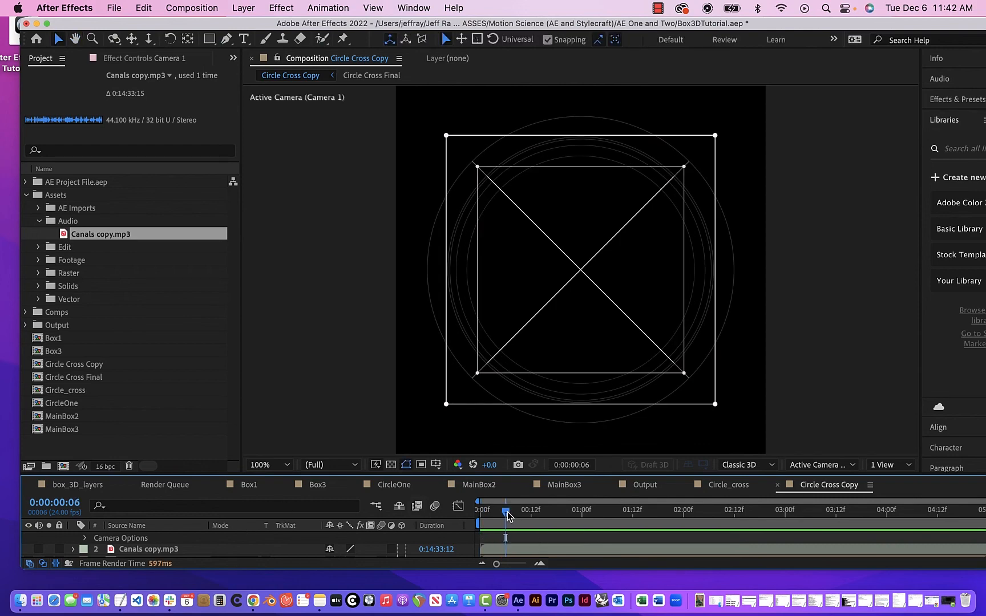
drag(507, 516, 465, 514)
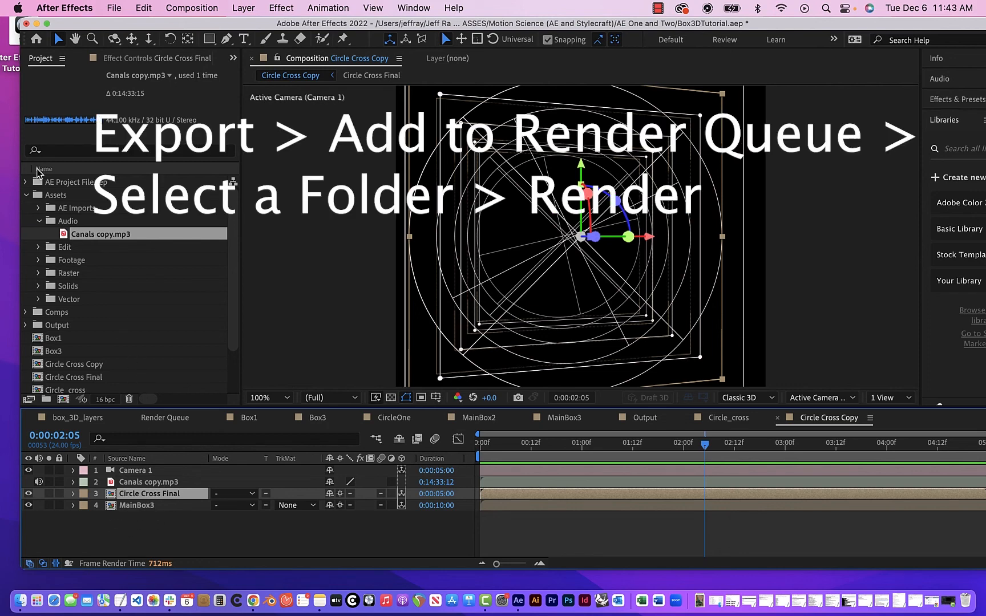
Step: Return the playhead to 0:00:00:00 and add the Circle Cross Copy composition to the render queue
drag(706, 452, 403, 449)
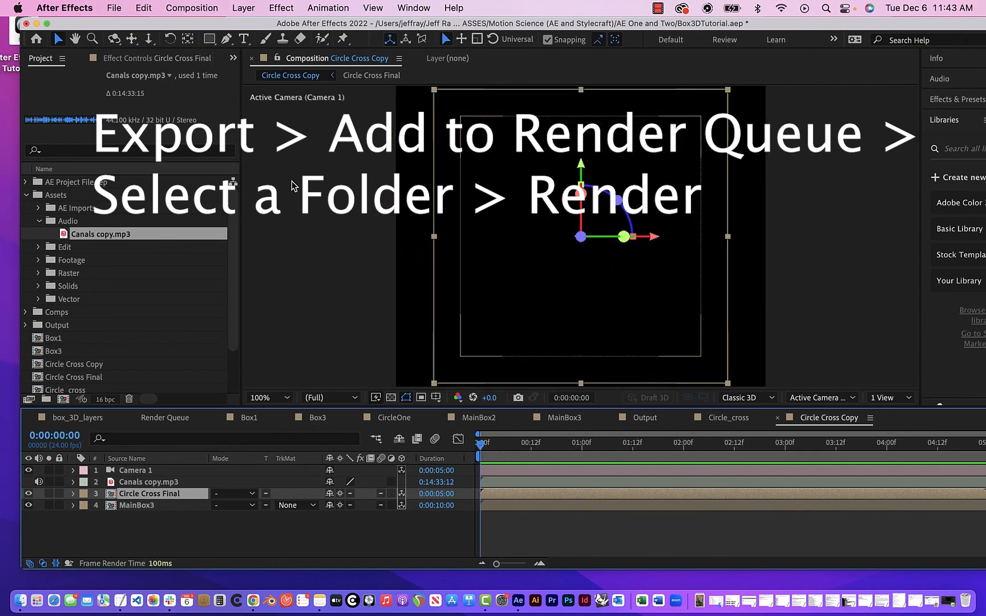
click(115, 8)
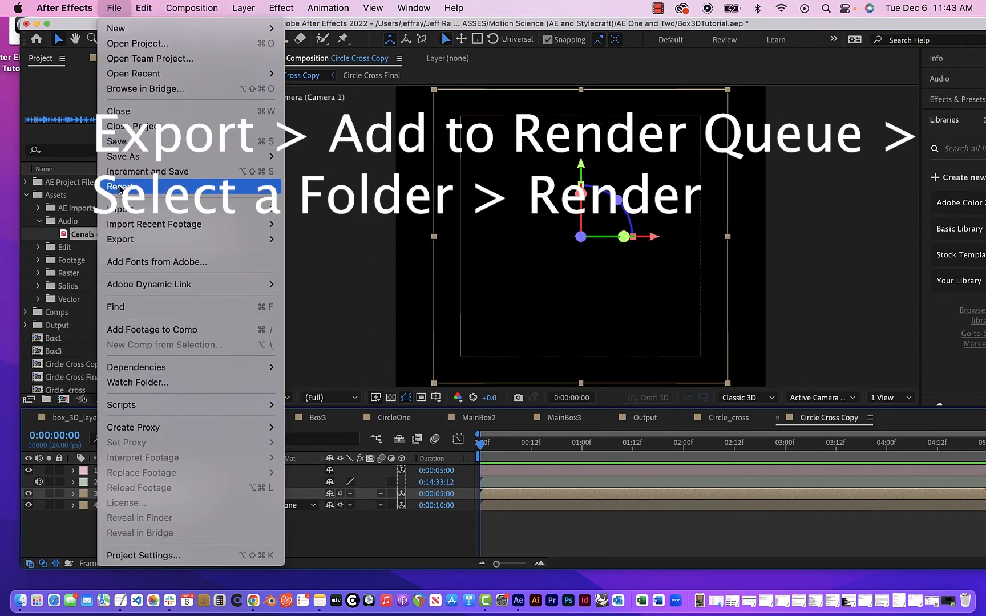
mouse_move(120, 239)
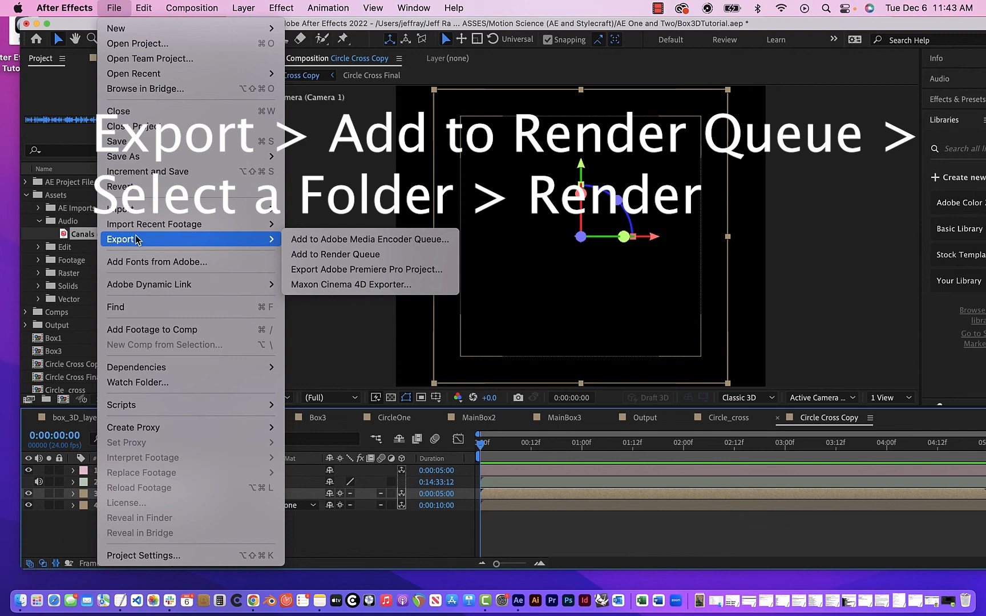
click(325, 255)
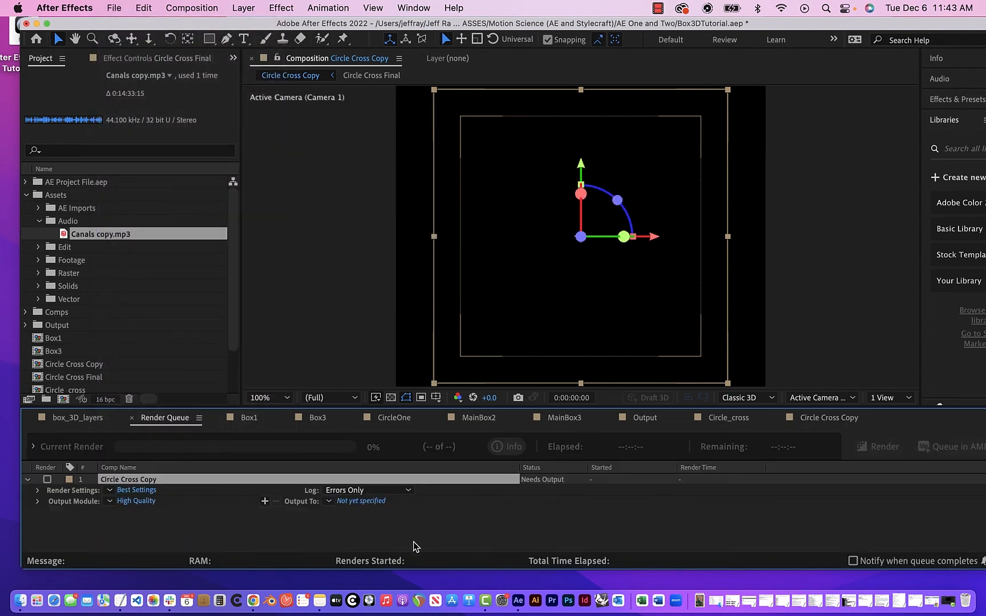
Step: Set the render output file to "Circle Cross Copy Rendered .mov" in the Motion Science folder
click(361, 501)
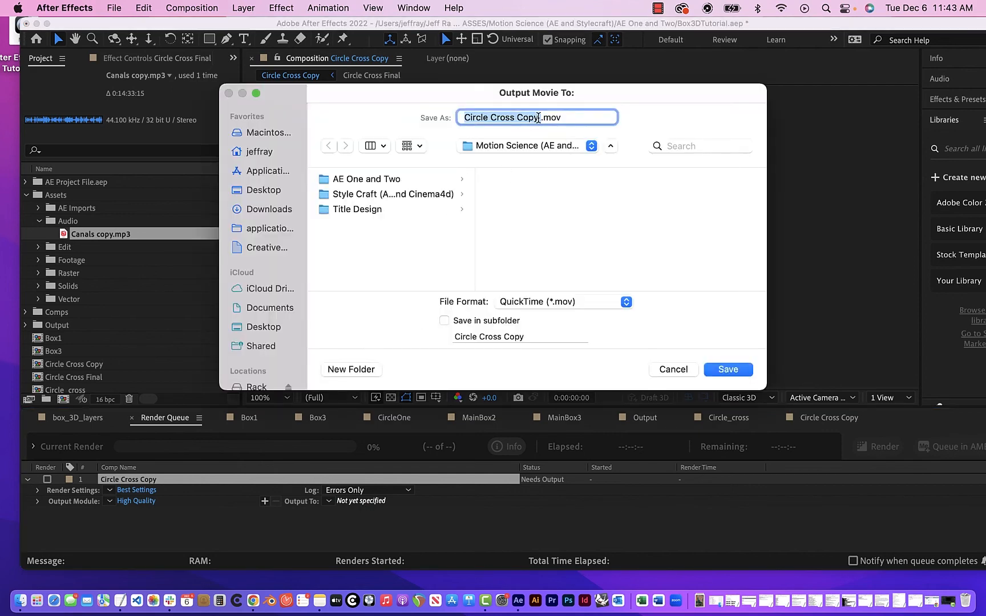
click(535, 123)
text(Rendere)
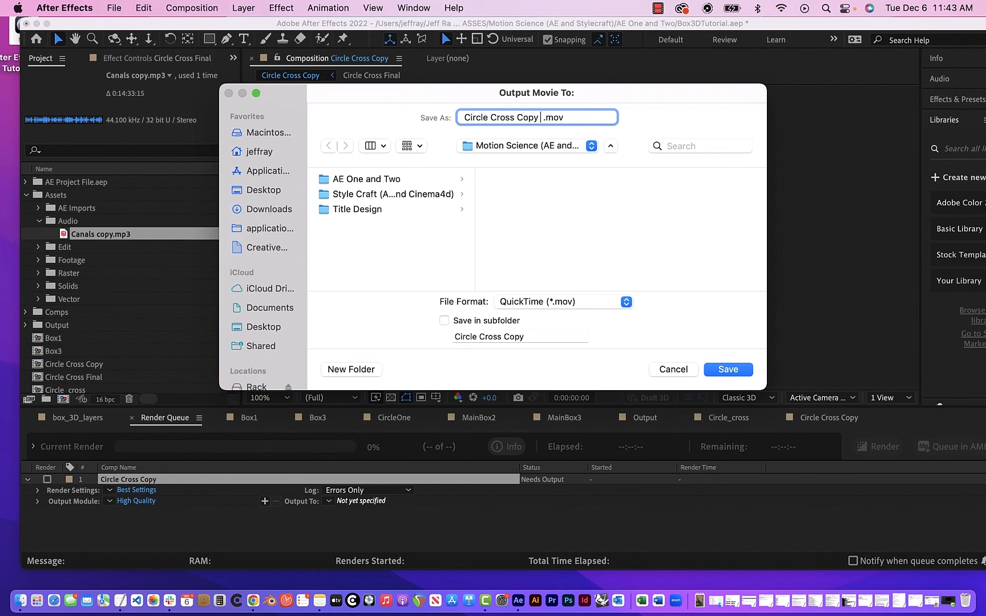
text(d)
click(735, 370)
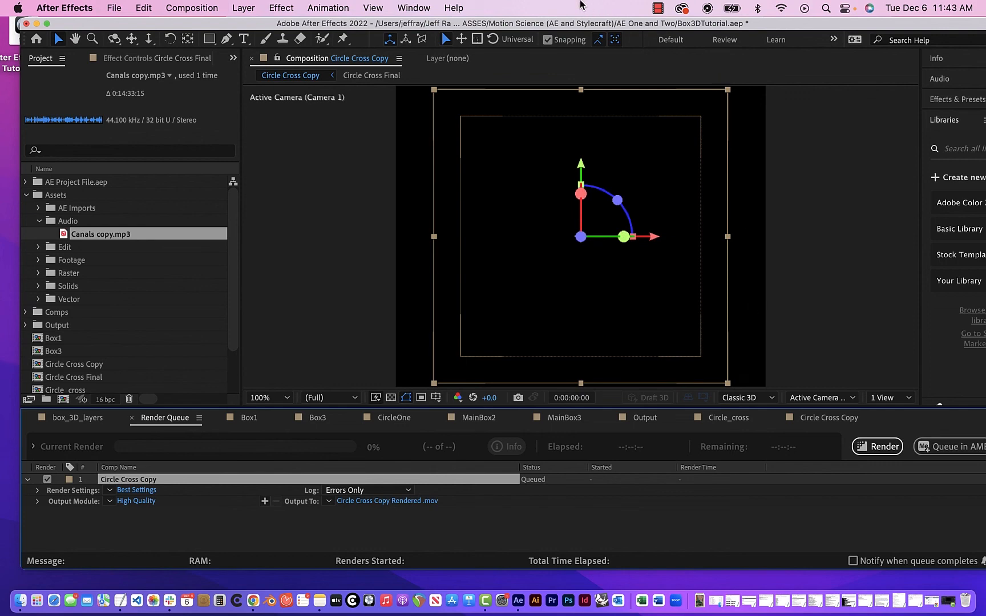
Step: Move the program window to reveal the full render queue and render the queued Circle Cross Copy composition
drag(577, 23, 491, 23)
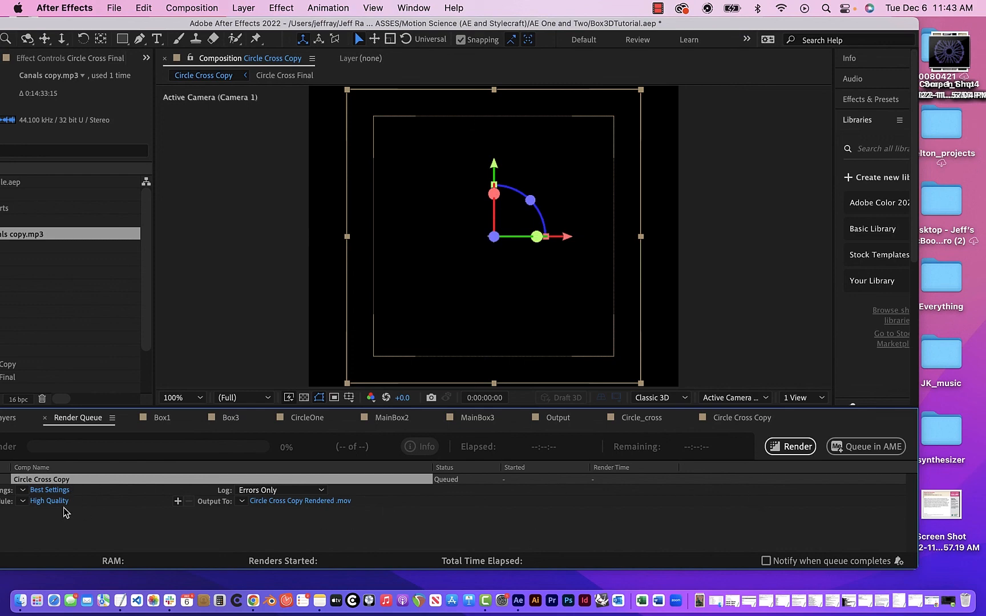
click(798, 447)
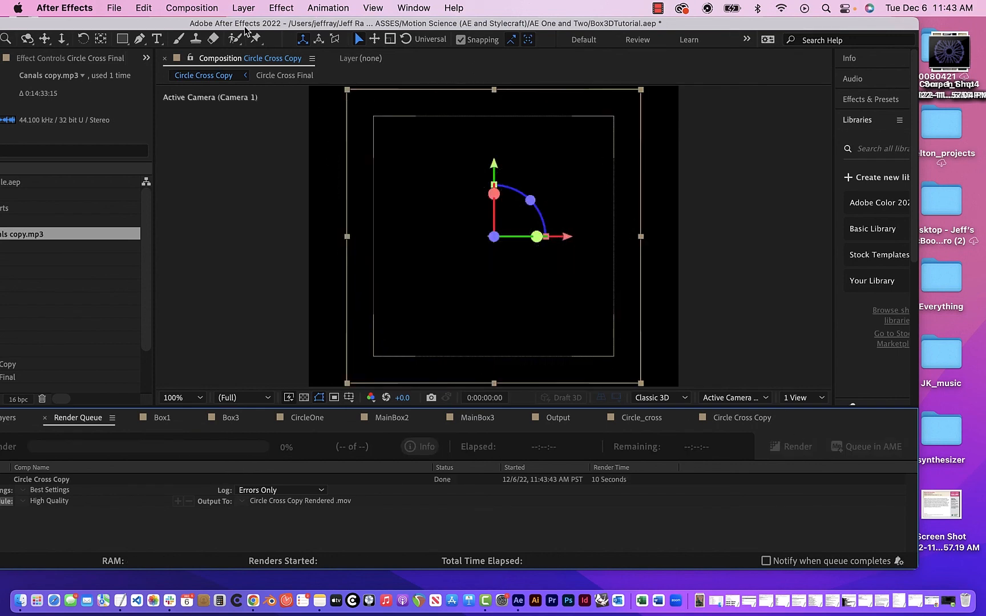
Step: Switch to QuickTime Player and review the rendered Circle Cross Copy movie, repositioning the windows for a clear view
drag(177, 25, 239, 95)
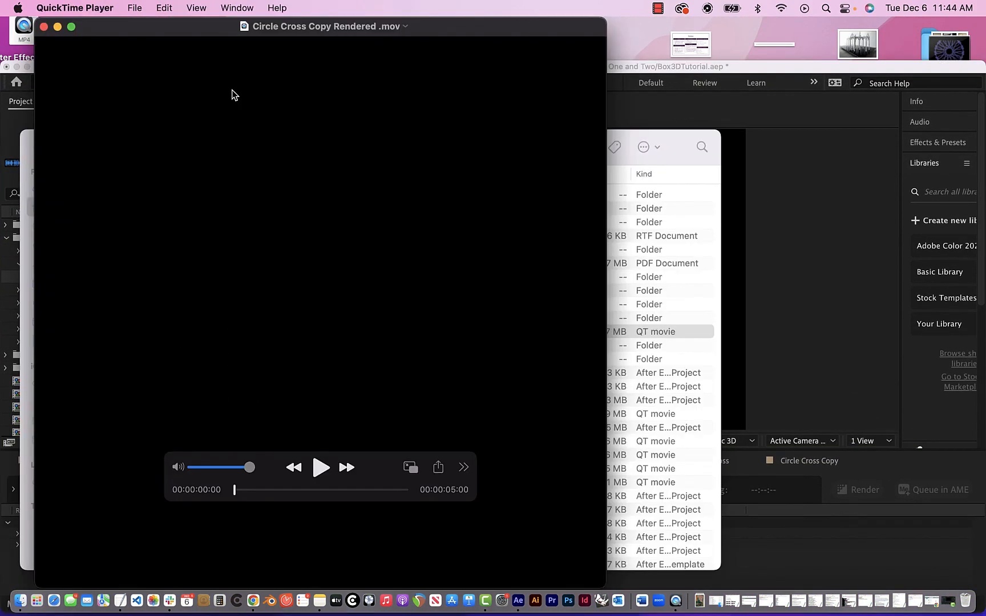
drag(198, 25, 271, 27)
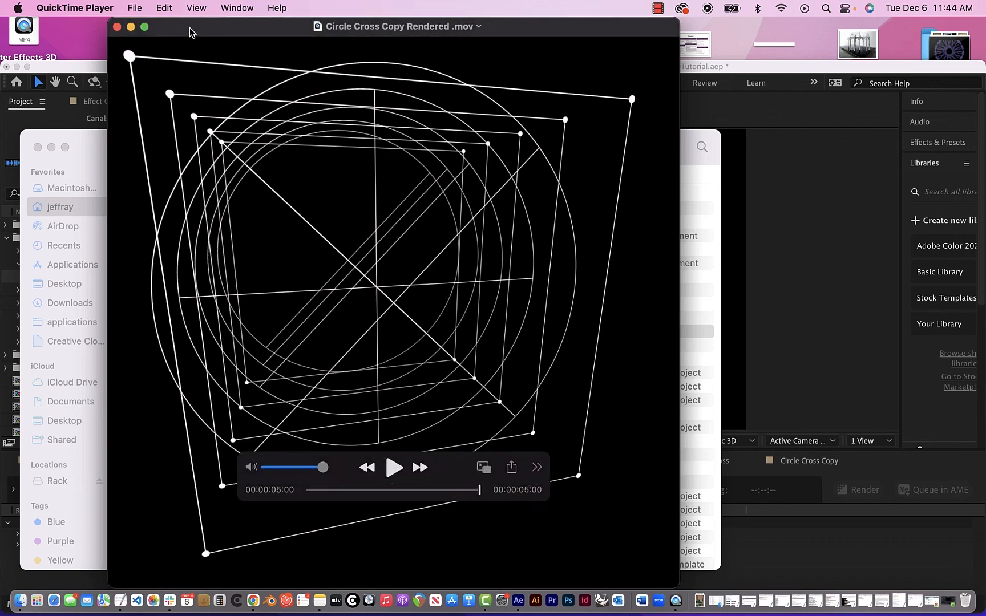
drag(189, 28, 280, 70)
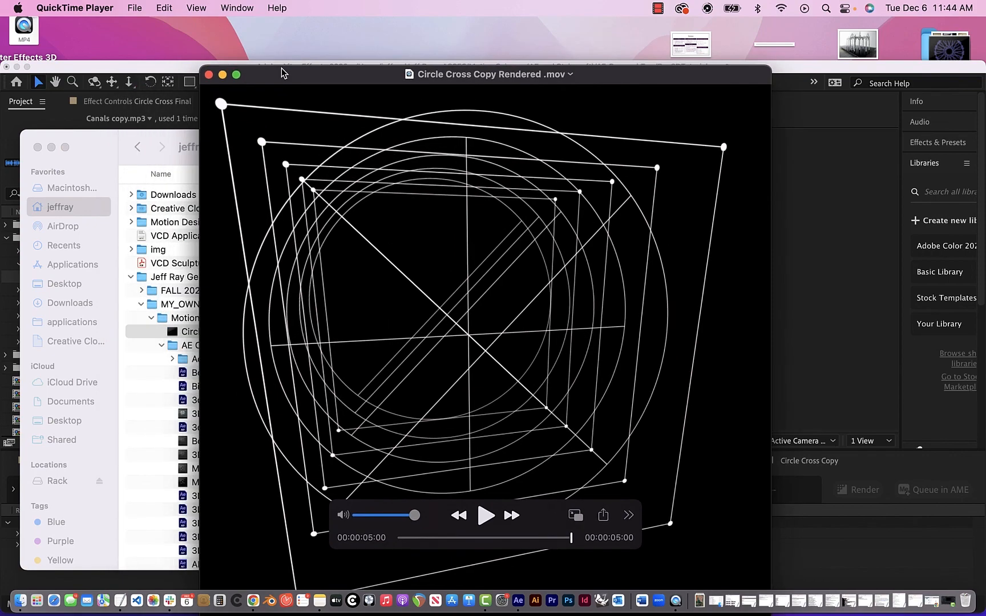